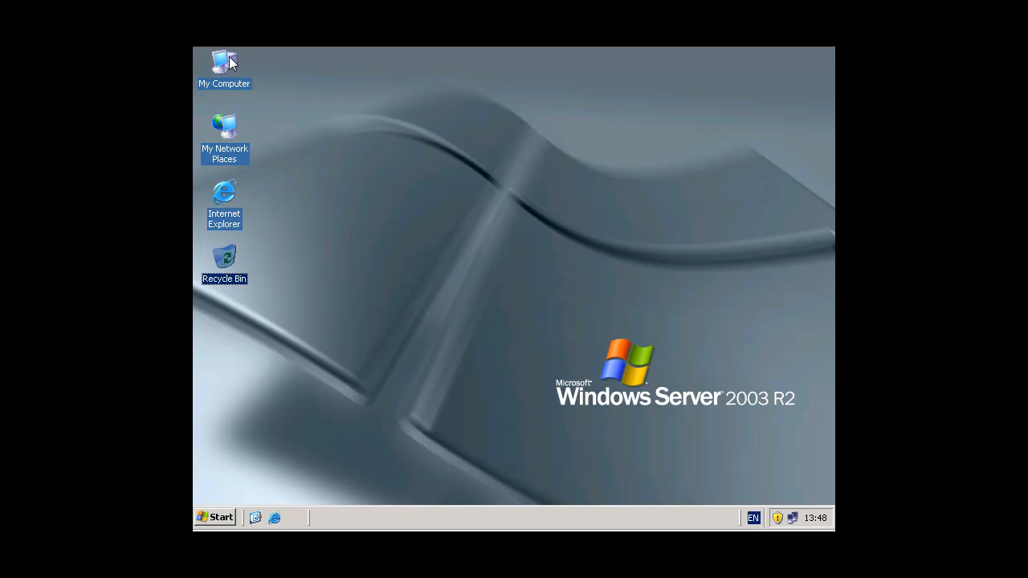
Open the Exmerge folder on the Data (E:) drive from My Computer
{"action": "double_click", "coordinate": [226, 63]}
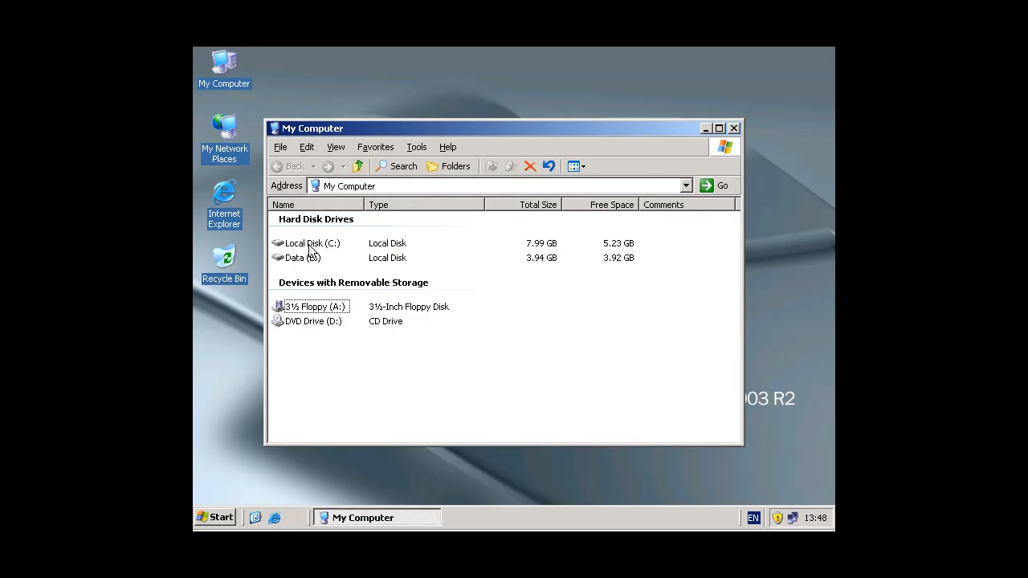
{"action": "double_click", "coordinate": [310, 259]}
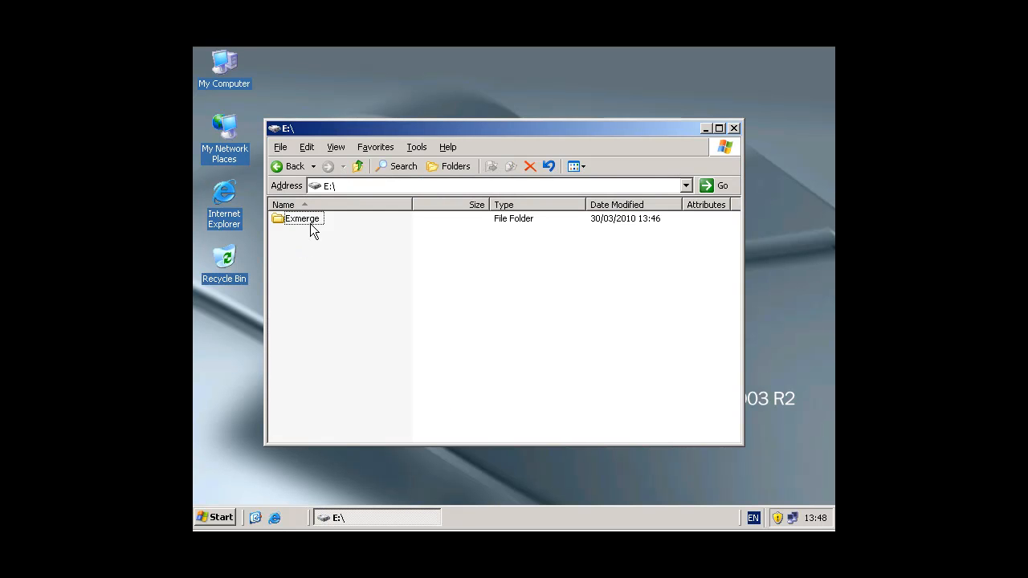
{"action": "double_click", "coordinate": [312, 225]}
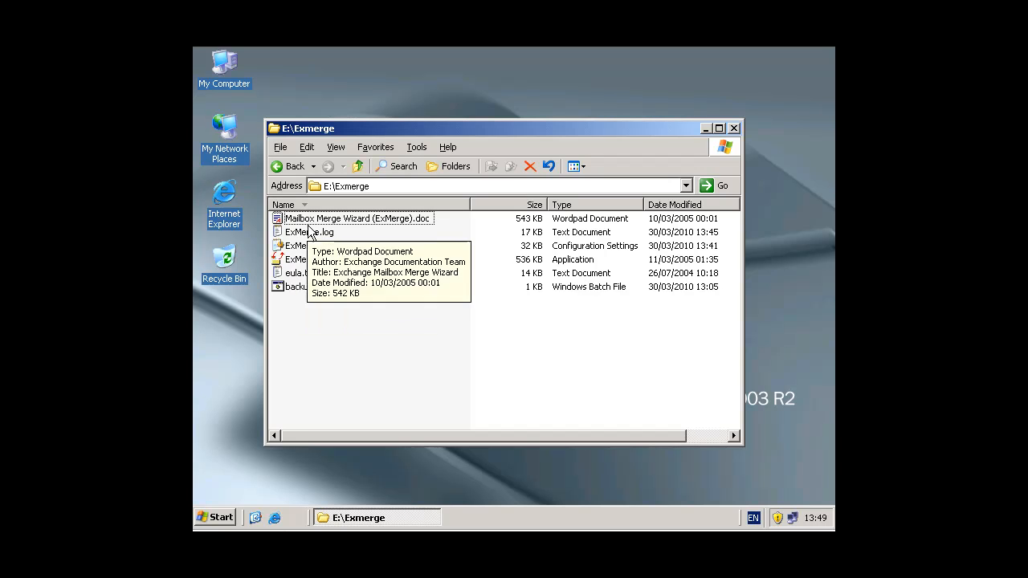
Try to launch ExMerge.exe and dismiss the error dialog that appears
{"action": "left_click", "coordinate": [294, 288]}
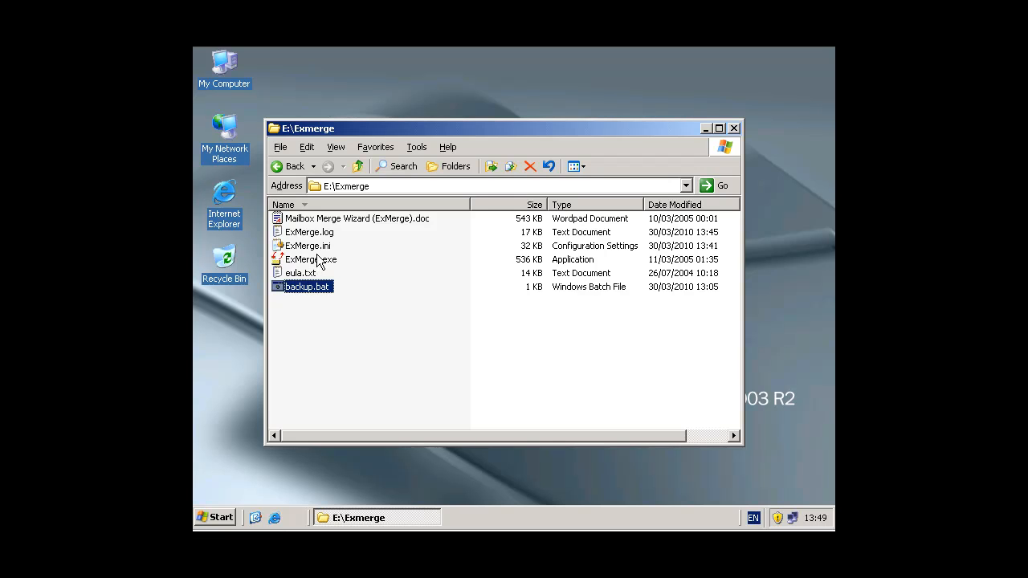
{"action": "mouse_move", "coordinate": [318, 259]}
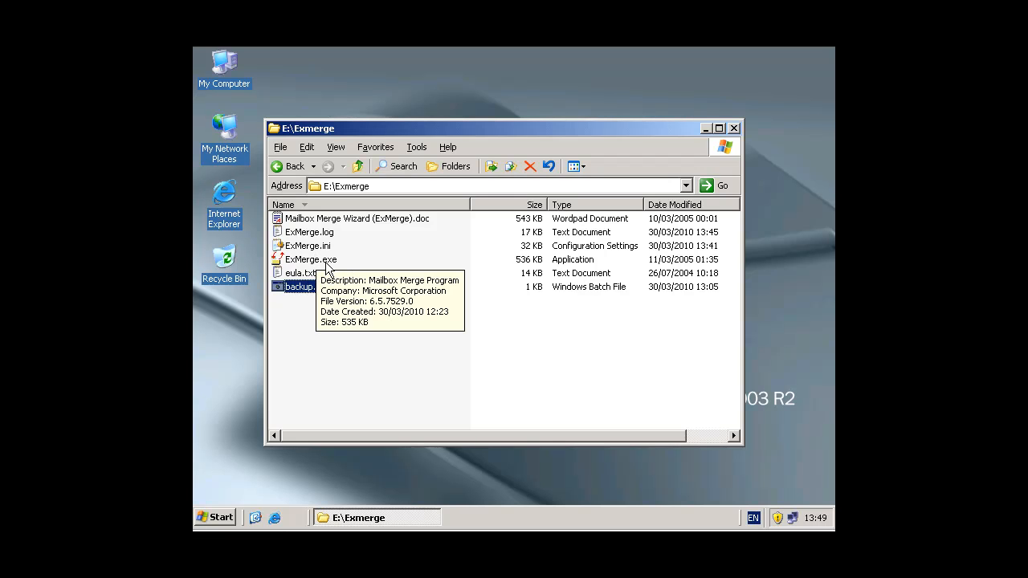
{"action": "left_click", "coordinate": [322, 262]}
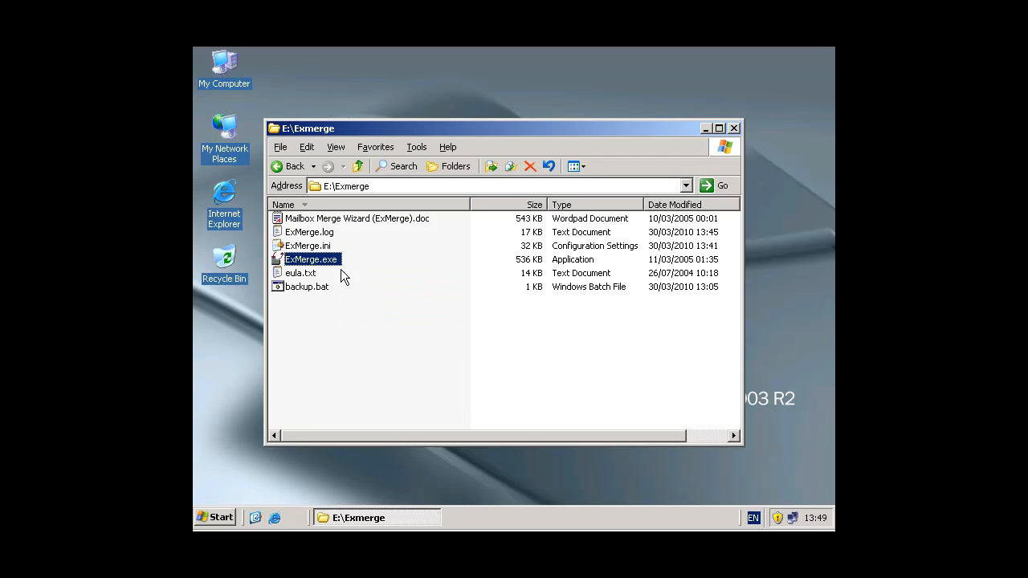
{"action": "mouse_move", "coordinate": [330, 260]}
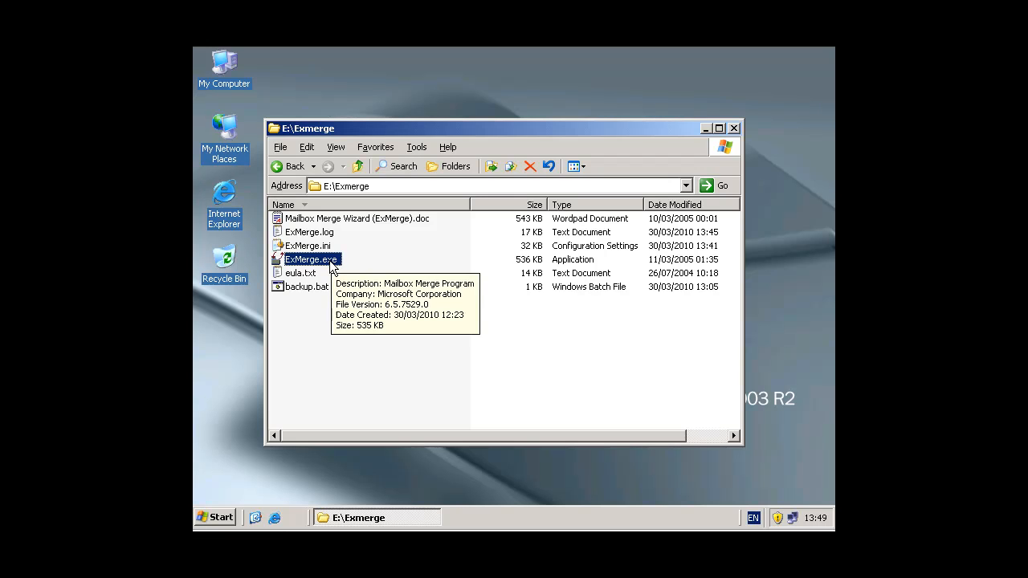
{"action": "double_click", "coordinate": [333, 263]}
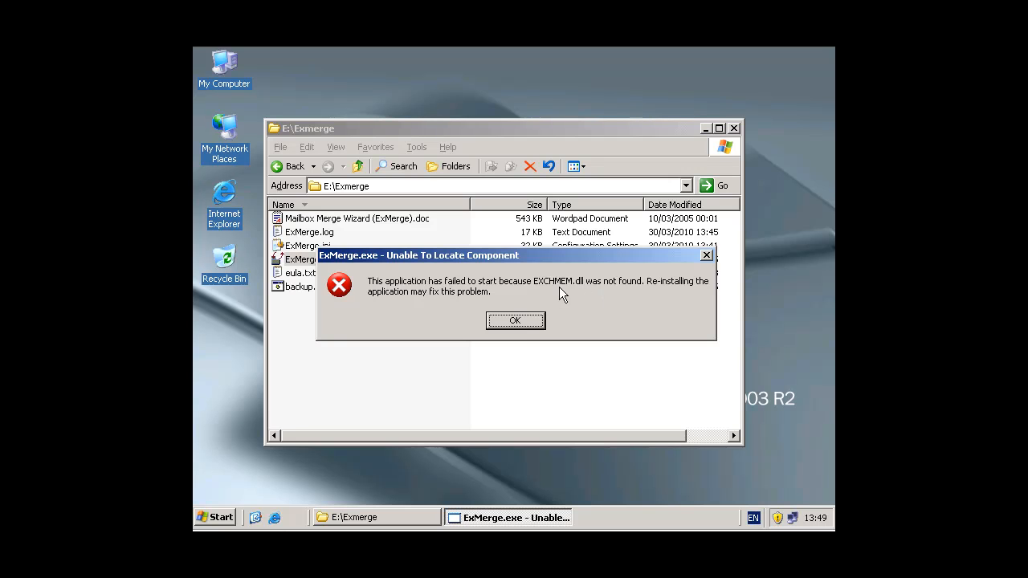
{"action": "left_click", "coordinate": [515, 321]}
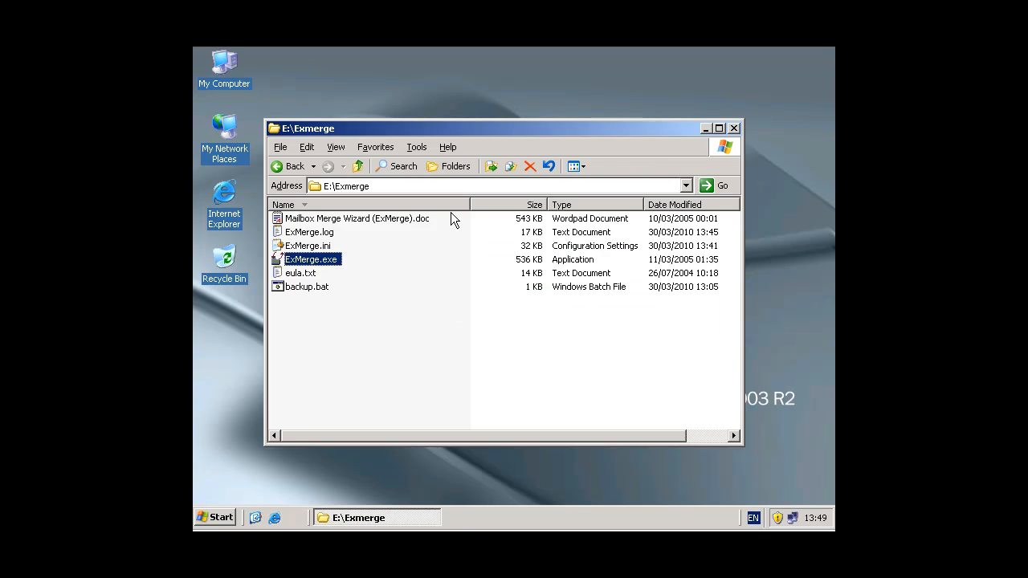
Enter the path c:\Program Files\Exchsrvr\bin in the address bar using autocomplete
{"action": "left_click", "coordinate": [442, 184]}
{"action": "type", "text": "c"}
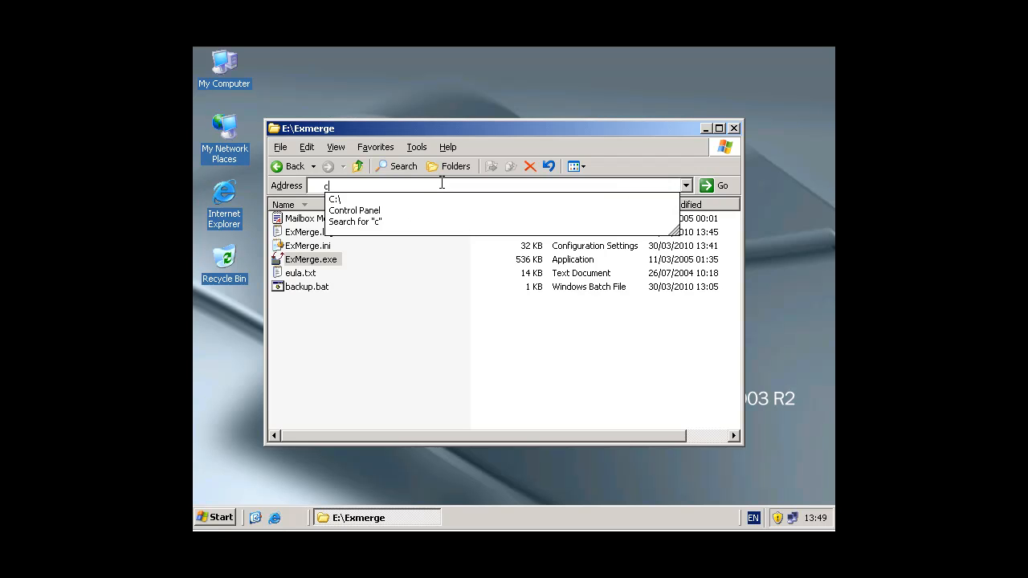
{"action": "type", "text": ":\\p"}
{"action": "key", "text": "Down"}
{"action": "type", "text": "\\"}
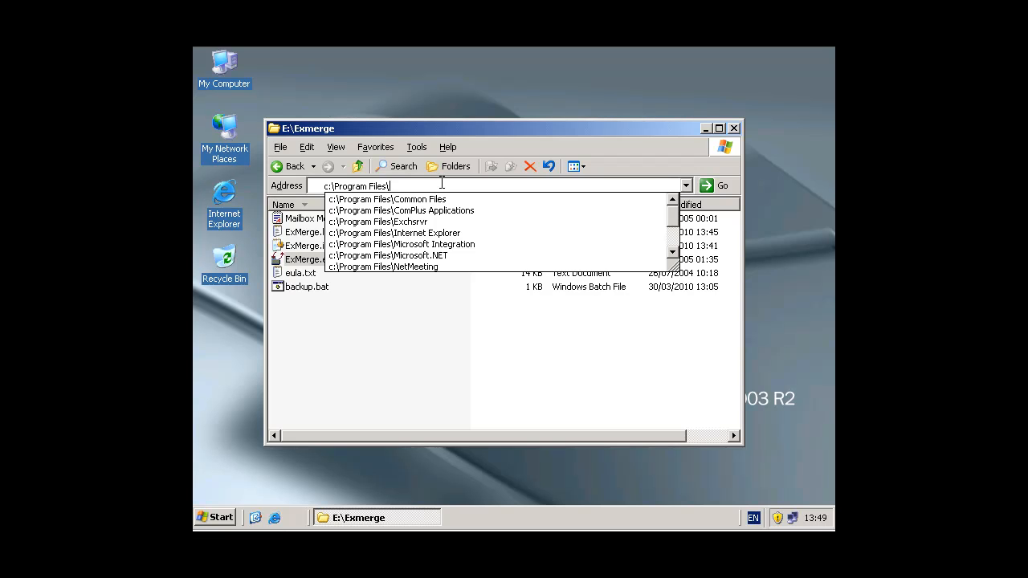
{"action": "type", "text": "e"}
{"action": "key", "text": "Down"}
{"action": "type", "text": "\\"}
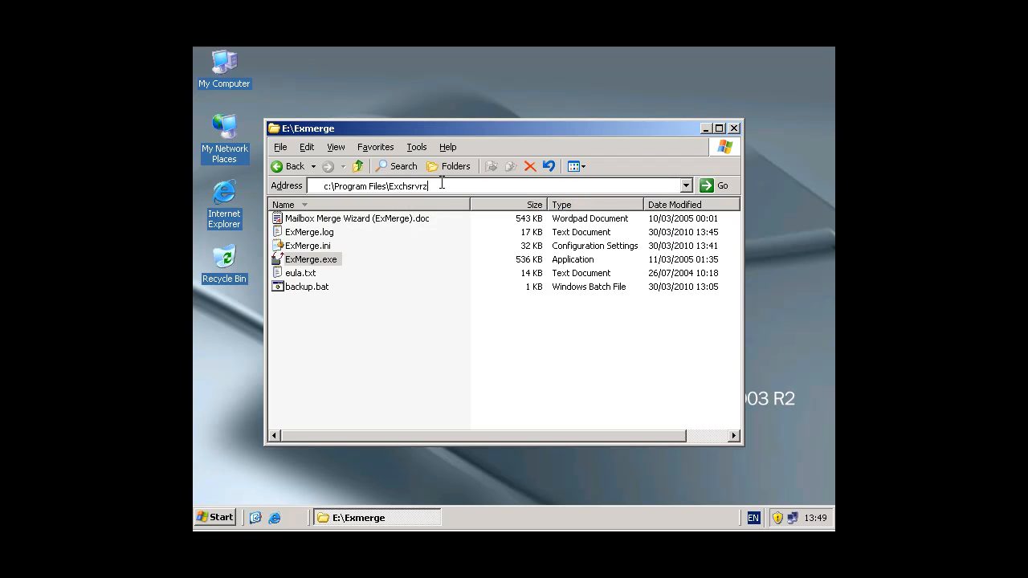
{"action": "type", "text": "b"}
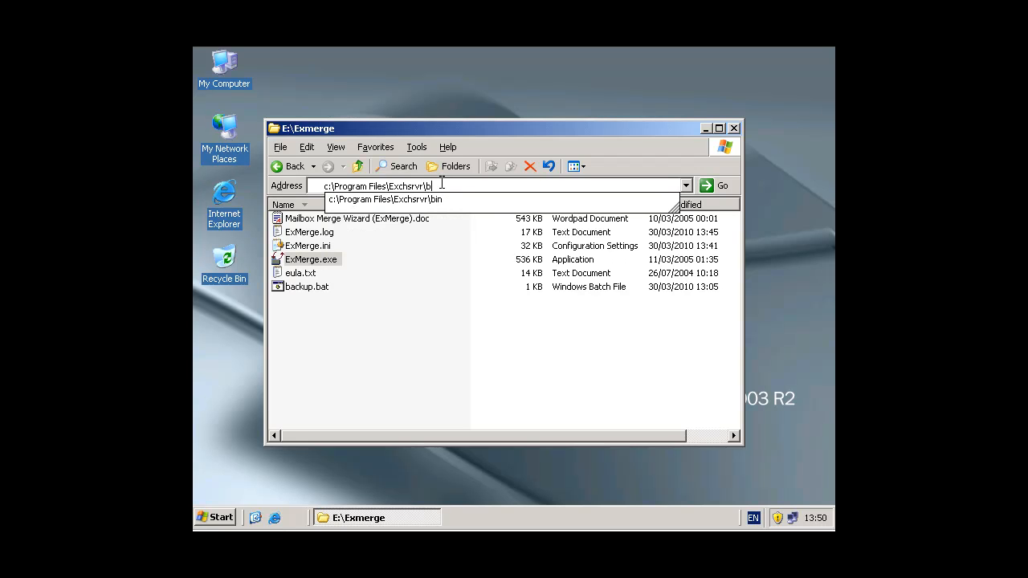
{"action": "key", "text": "Down"}
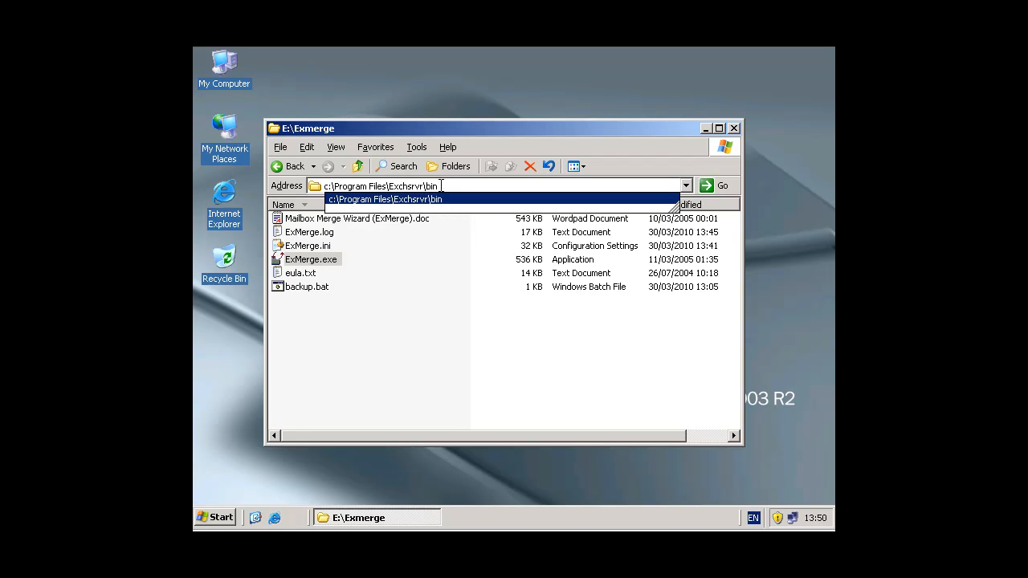
Copy the c:\Program Files\Exchsrvr\bin path from the address bar and close the window
{"action": "left_click_drag", "start_coordinate": [441, 185], "coordinate": [324, 185]}
{"action": "left_click", "coordinate": [307, 148]}
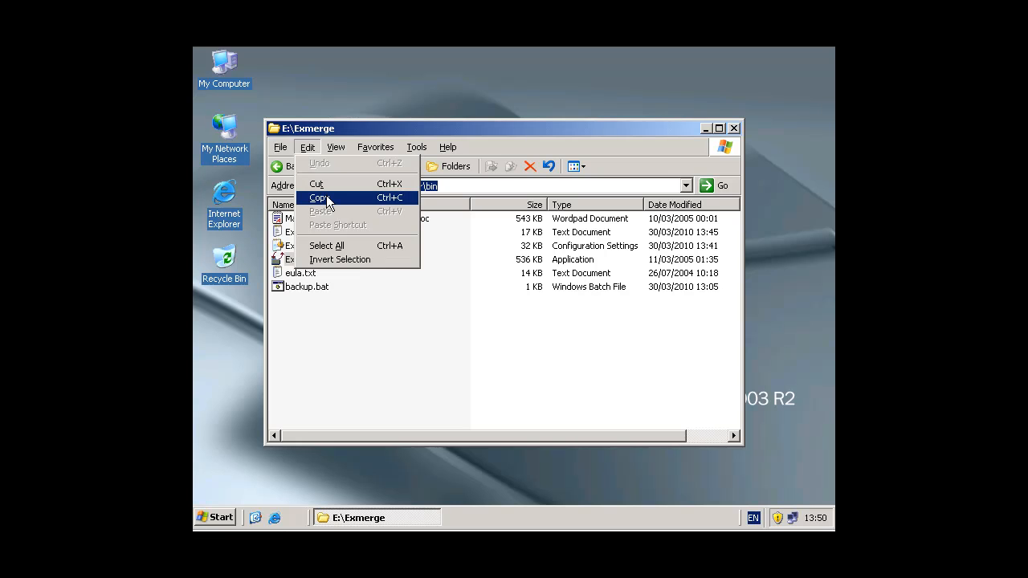
{"action": "left_click", "coordinate": [325, 198]}
{"action": "left_click", "coordinate": [308, 147]}
{"action": "left_click", "coordinate": [325, 199]}
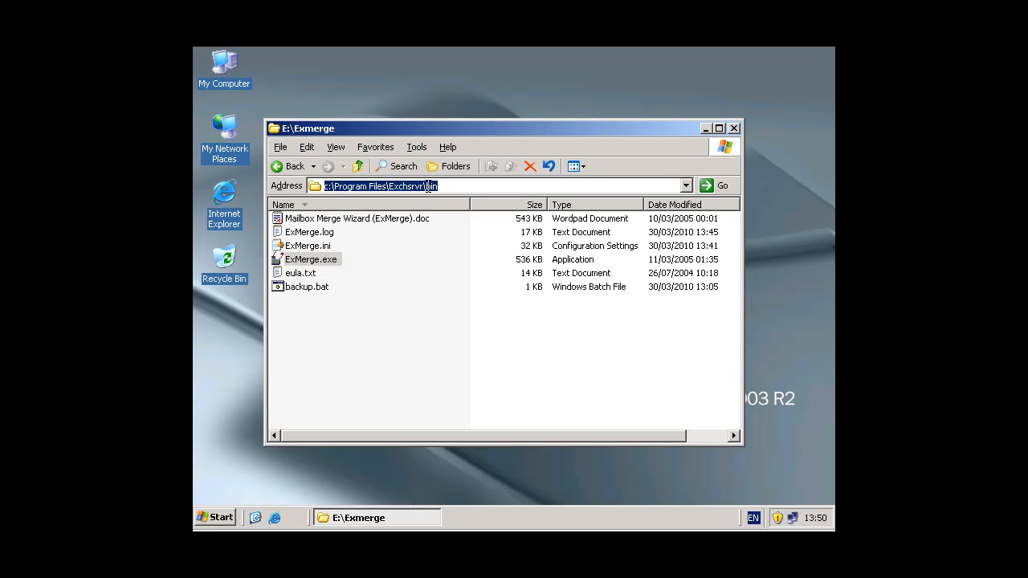
{"action": "left_click", "coordinate": [732, 128]}
Open the Environment Variables dialog from My Computer's system properties
{"action": "right_click", "coordinate": [231, 61]}
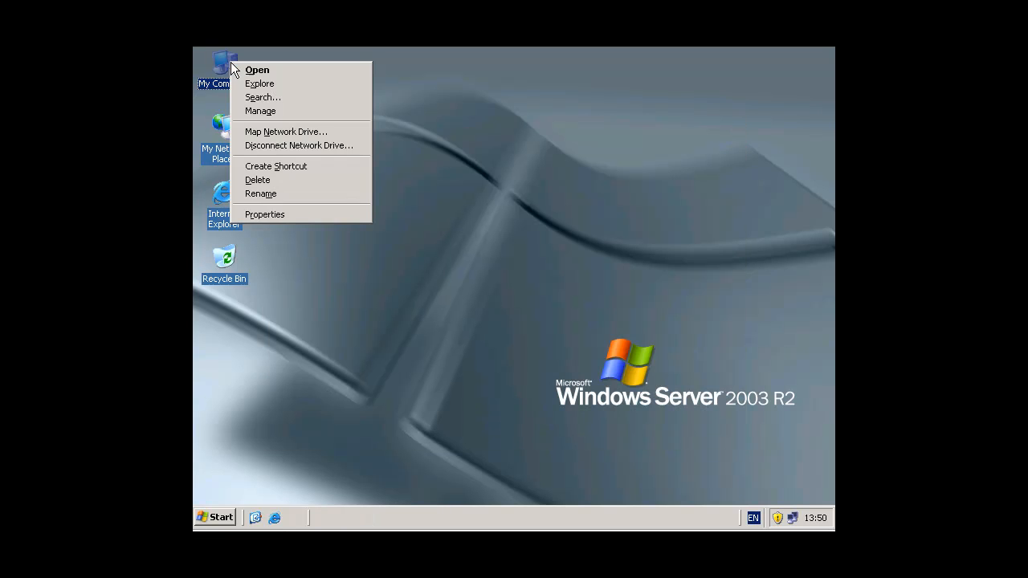
{"action": "left_click", "coordinate": [286, 215]}
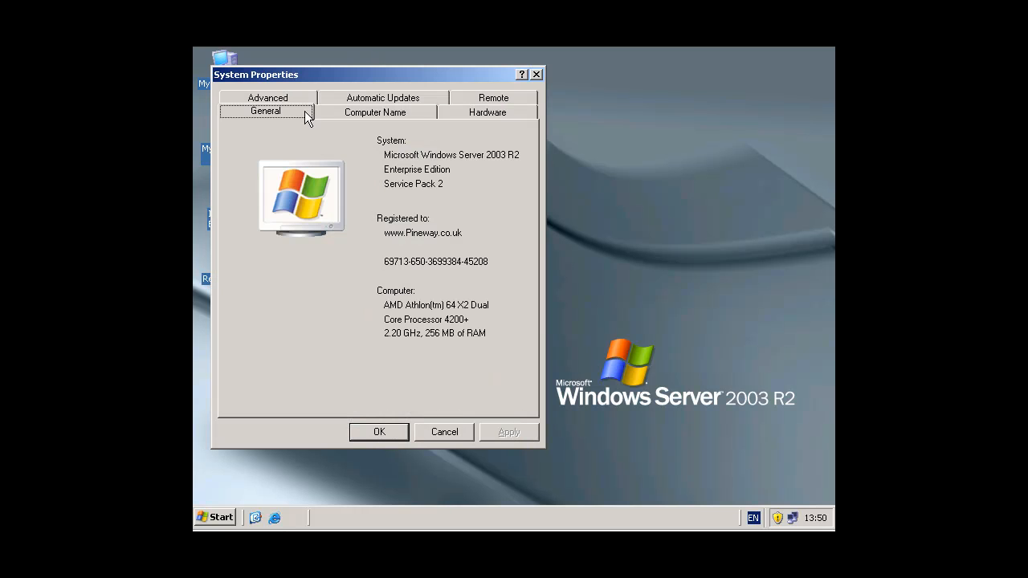
{"action": "left_click", "coordinate": [292, 96]}
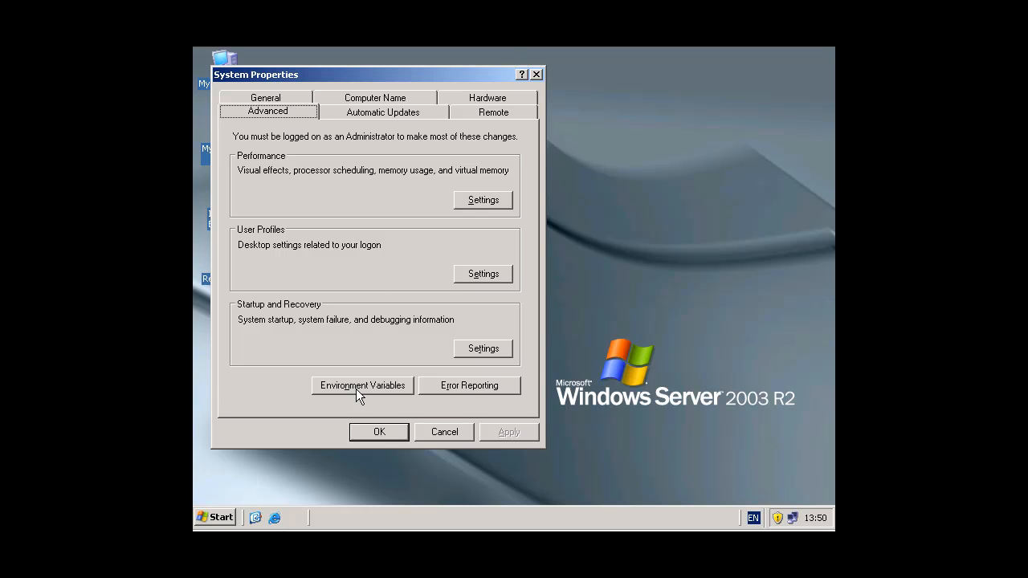
{"action": "left_click", "coordinate": [378, 386]}
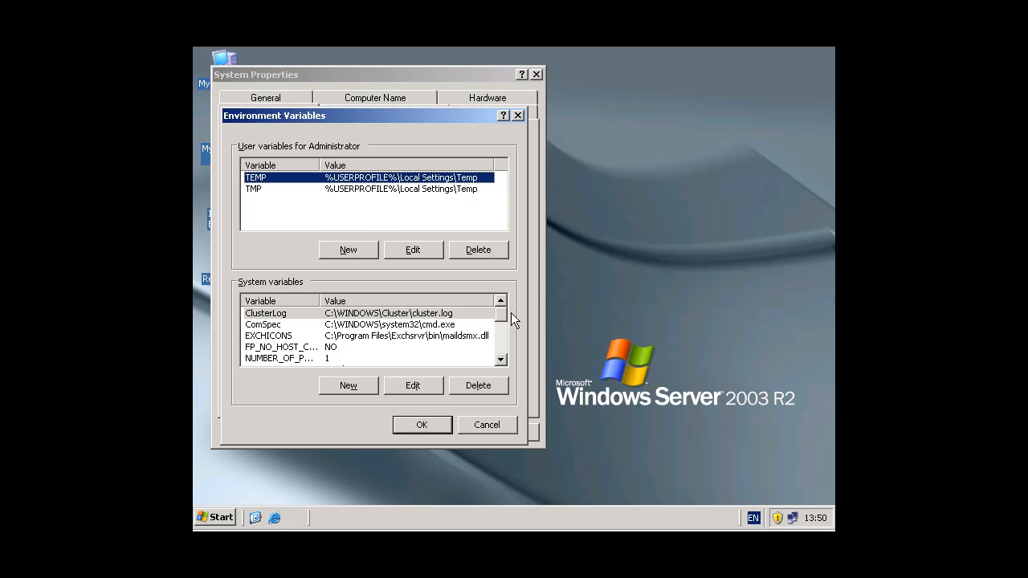
Append ;c:\Program Files\Exchsrvr\bin to the Path system variable and confirm all dialogs
{"action": "left_click_drag", "start_coordinate": [502, 309], "coordinate": [502, 326]}
{"action": "left_click", "coordinate": [330, 349]}
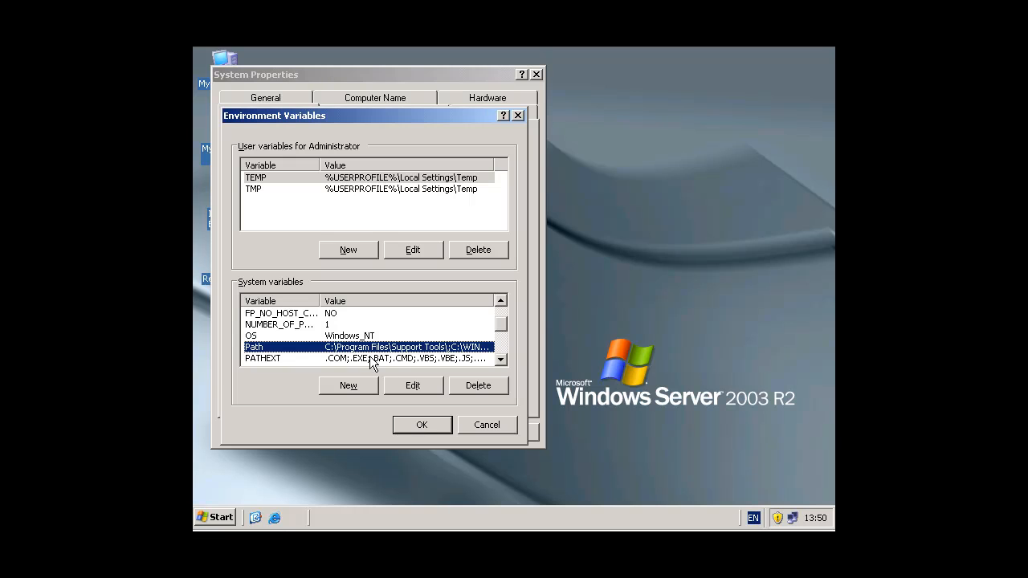
{"action": "left_click", "coordinate": [412, 386]}
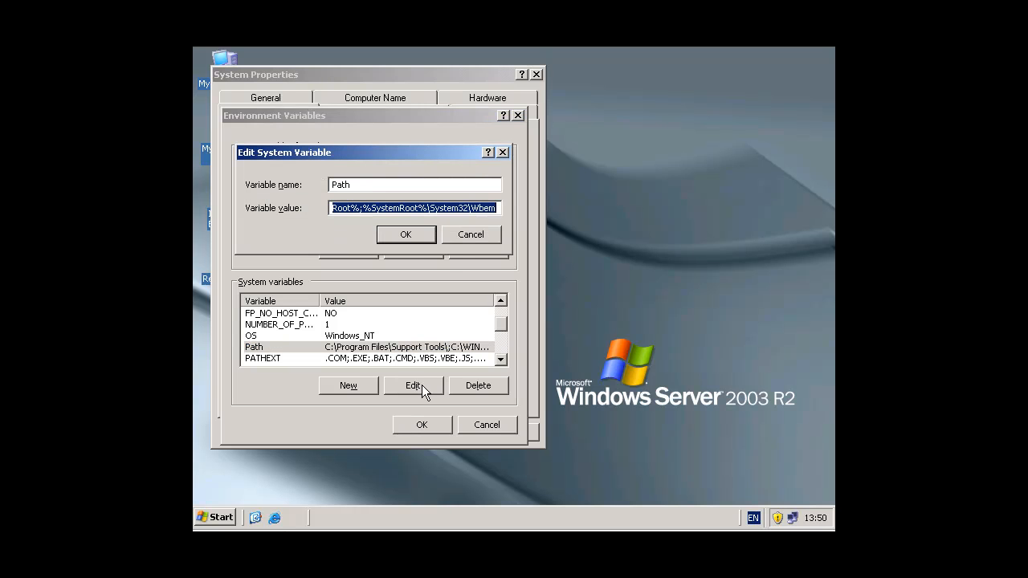
{"action": "left_click", "coordinate": [497, 208]}
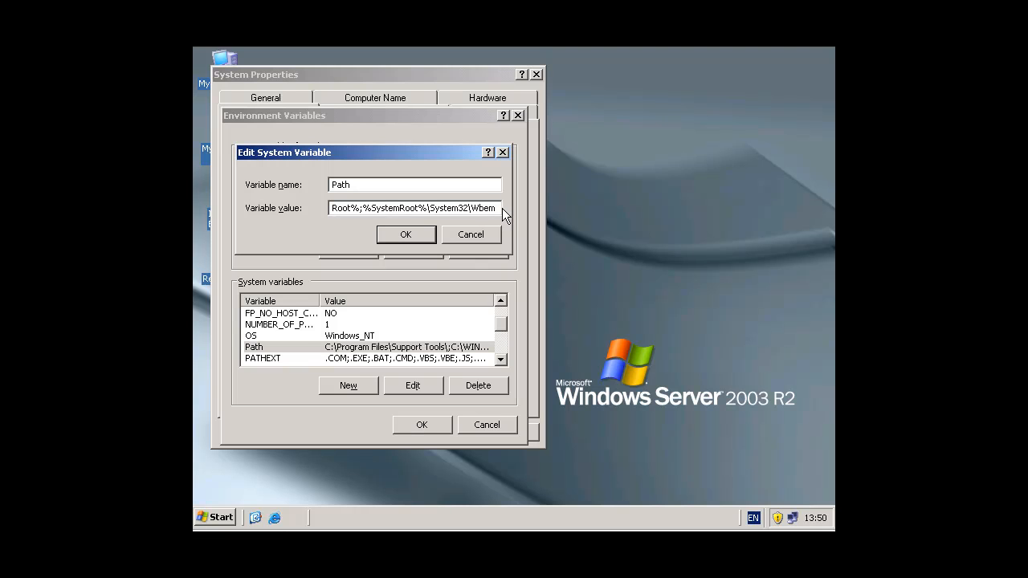
{"action": "type", "text": ";"}
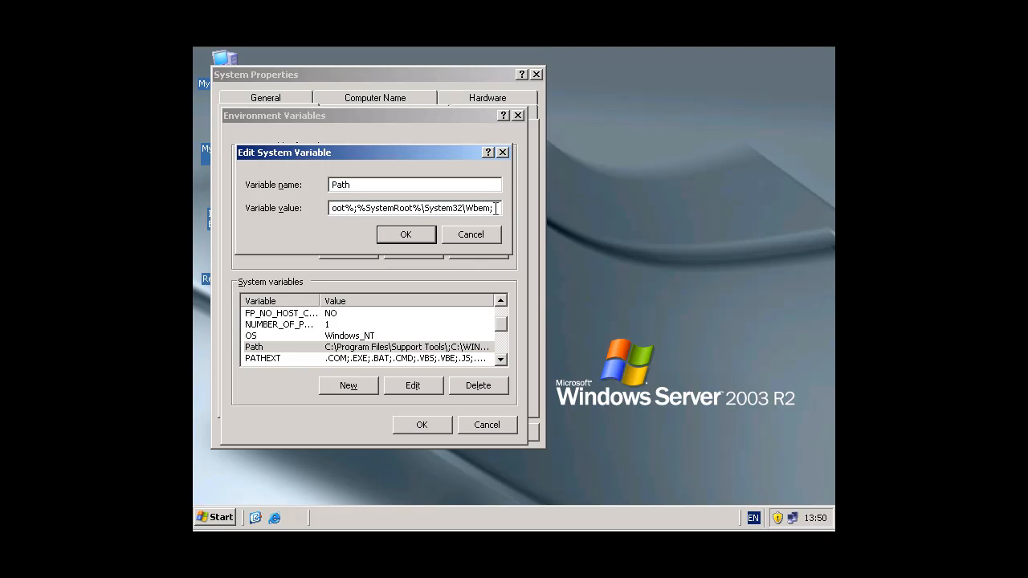
{"action": "right_click", "coordinate": [496, 208]}
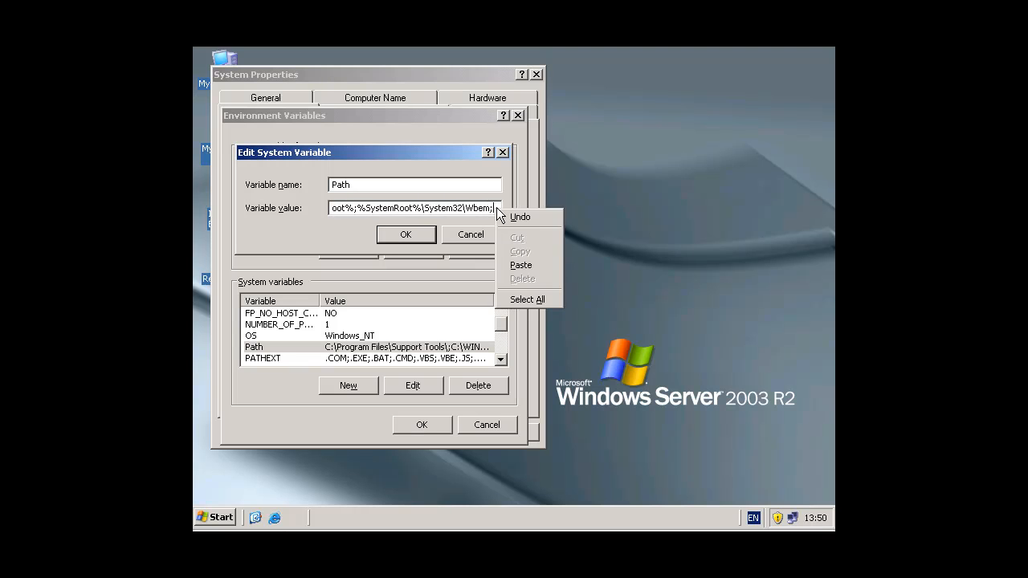
{"action": "left_click", "coordinate": [521, 265]}
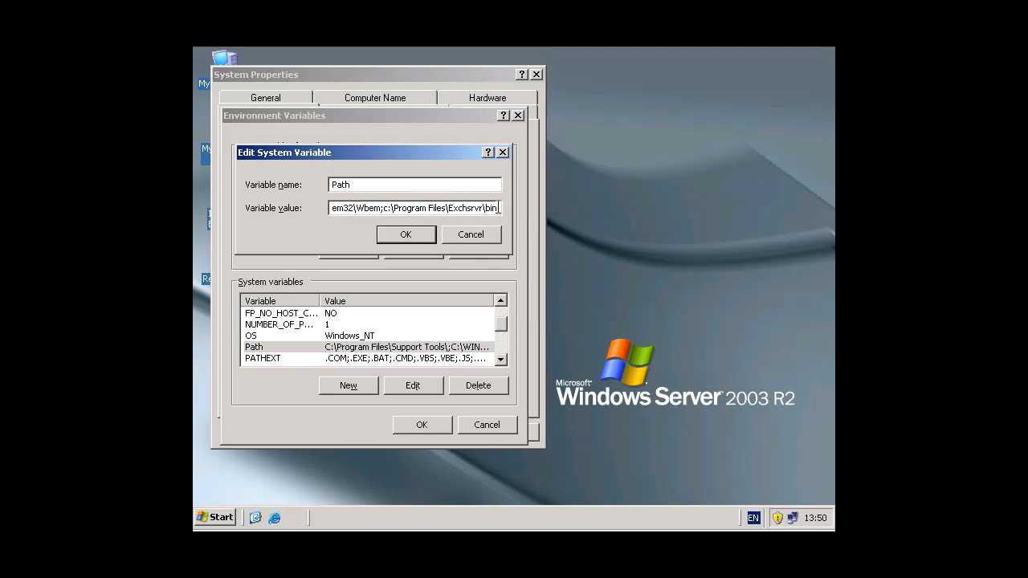
{"action": "mouse_move", "coordinate": [494, 208]}
{"action": "left_mouse_down"}
{"action": "mouse_move", "coordinate": [414, 208]}
{"action": "mouse_move", "coordinate": [502, 204]}
{"action": "left_mouse_up"}
{"action": "left_click", "coordinate": [381, 208]}
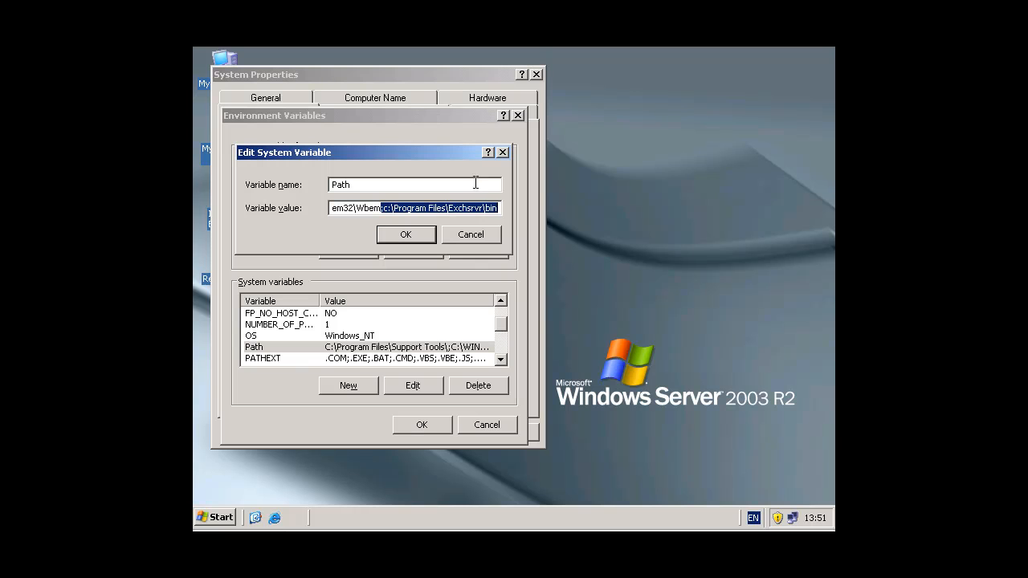
{"action": "left_click", "coordinate": [416, 239]}
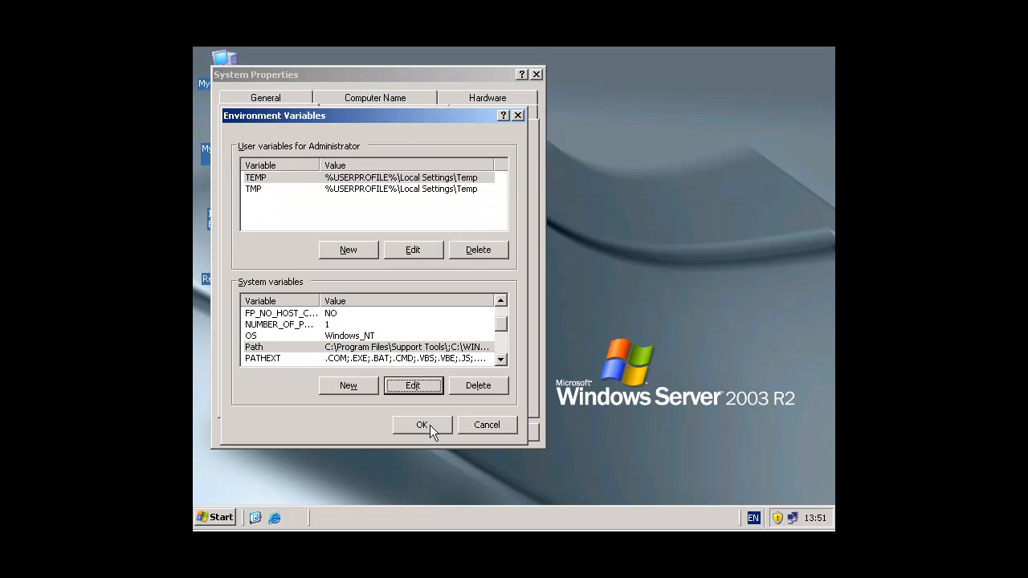
{"action": "left_click", "coordinate": [430, 425]}
{"action": "left_click", "coordinate": [388, 429]}
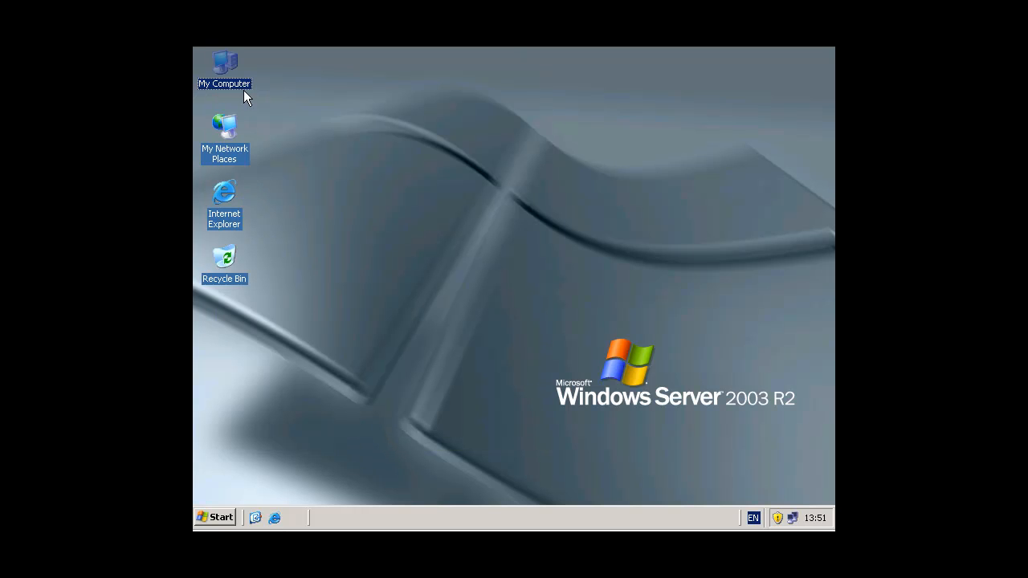
Launch ExMerge.exe from E:\Exmerge and proceed with the Extract or Import (Two Step Procedure) option
{"action": "double_click", "coordinate": [232, 68]}
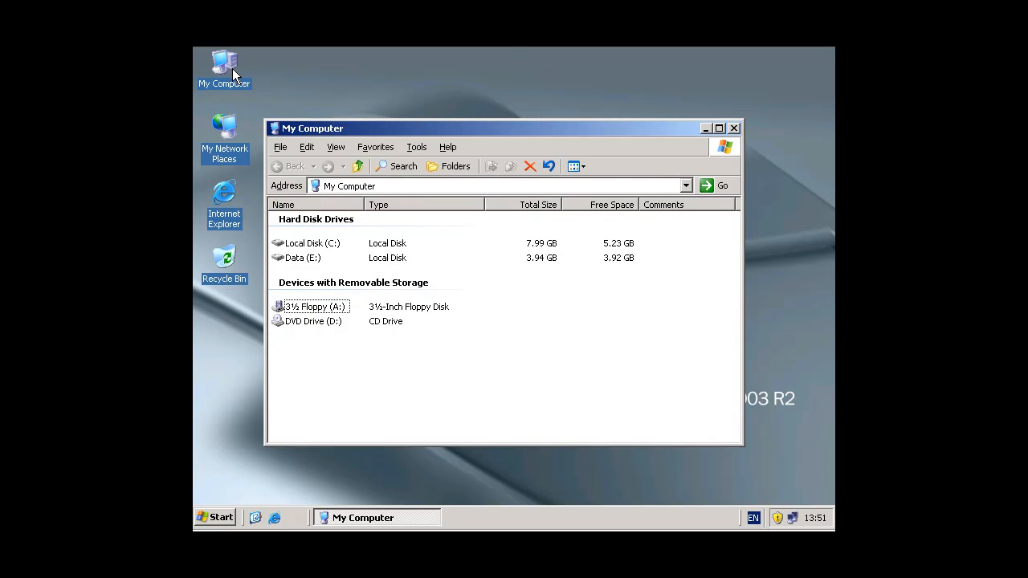
{"action": "left_click", "coordinate": [299, 262]}
{"action": "double_click", "coordinate": [300, 258]}
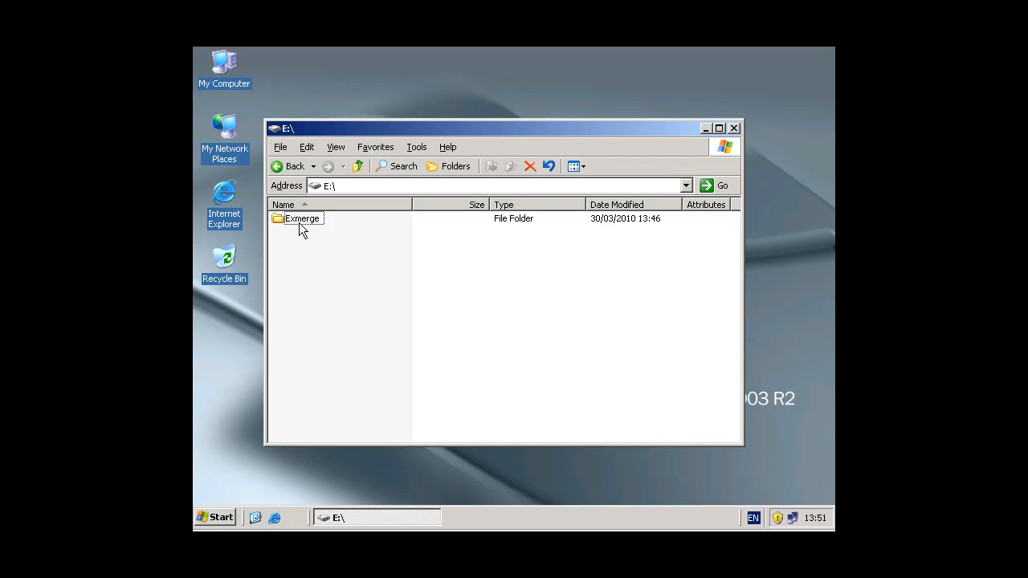
{"action": "double_click", "coordinate": [299, 223]}
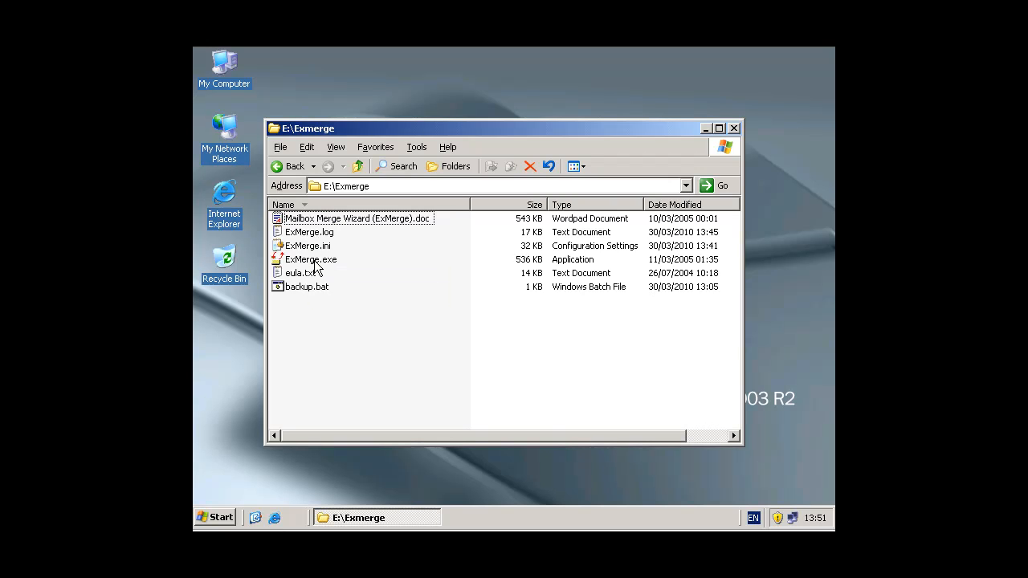
{"action": "left_click", "coordinate": [314, 261]}
{"action": "double_click", "coordinate": [315, 262]}
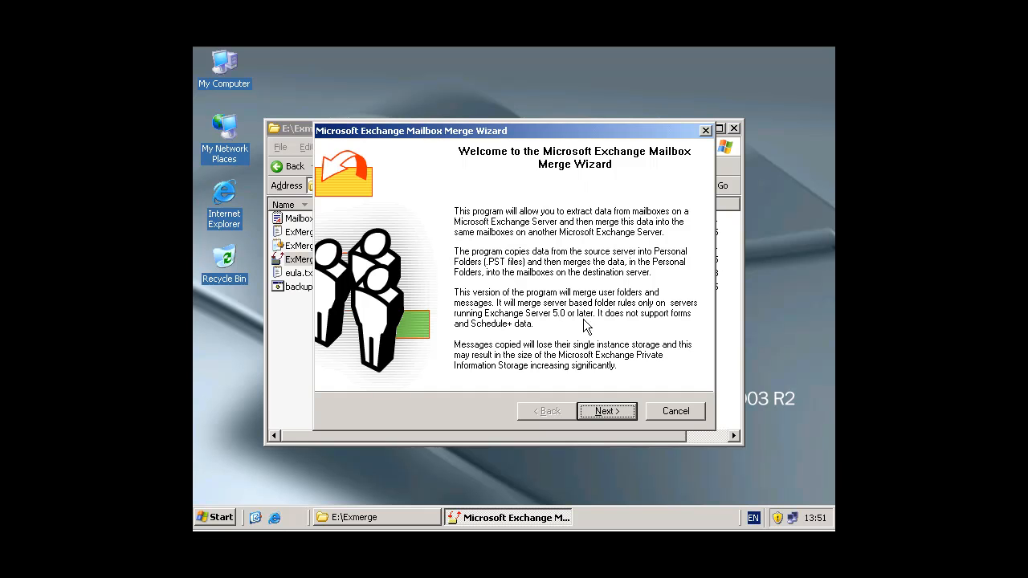
{"action": "left_click", "coordinate": [610, 412]}
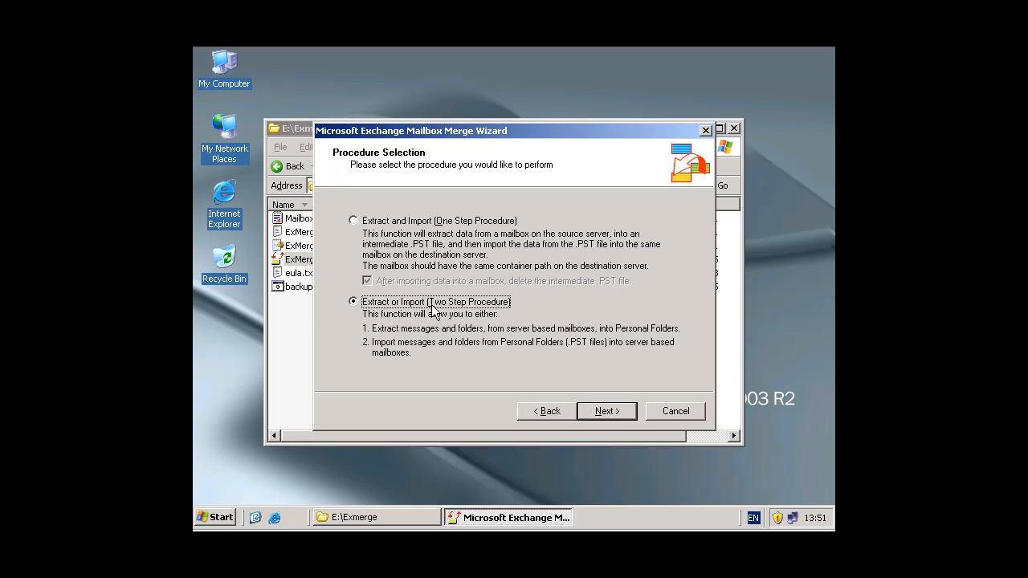
{"action": "left_click", "coordinate": [604, 412]}
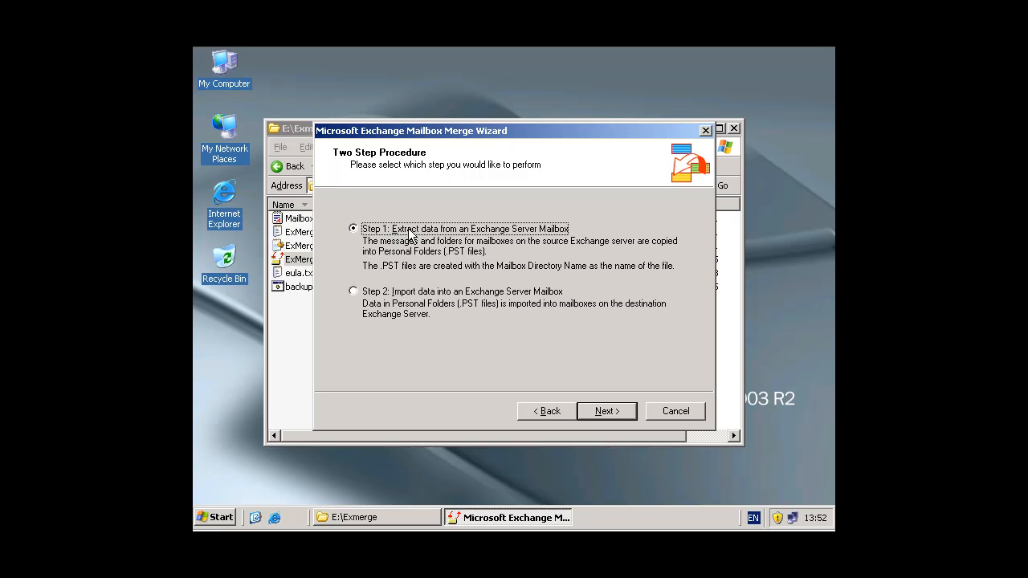
Proceed with Step 1 extraction and check the source server name against the full computer name in My Computer's System Properties
{"action": "left_click", "coordinate": [606, 411]}
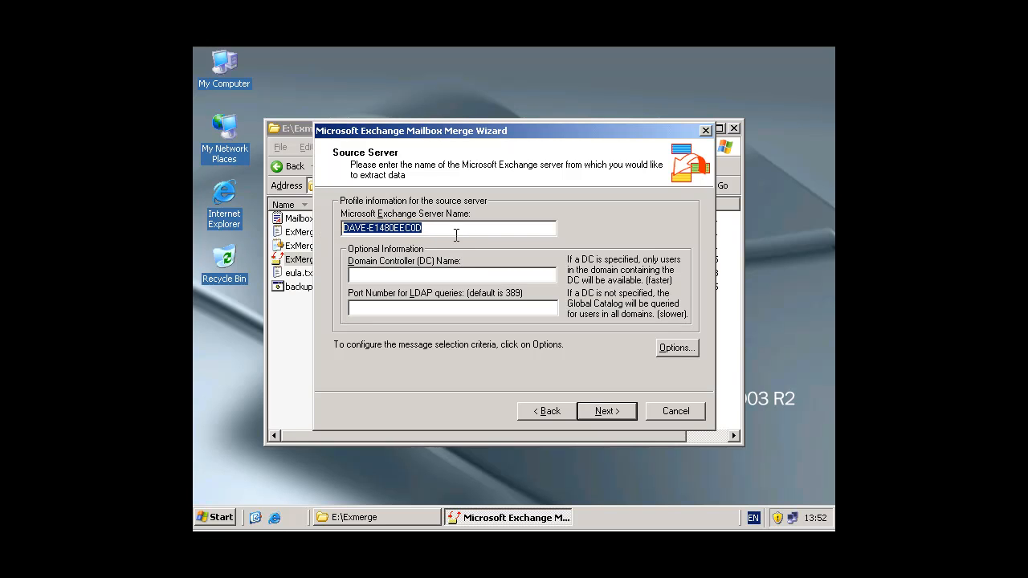
{"action": "left_click_drag", "start_coordinate": [446, 227], "coordinate": [345, 227]}
{"action": "left_click_drag", "start_coordinate": [440, 230], "coordinate": [321, 230]}
{"action": "left_click_drag", "start_coordinate": [433, 233], "coordinate": [316, 236]}
{"action": "right_click", "coordinate": [224, 69]}
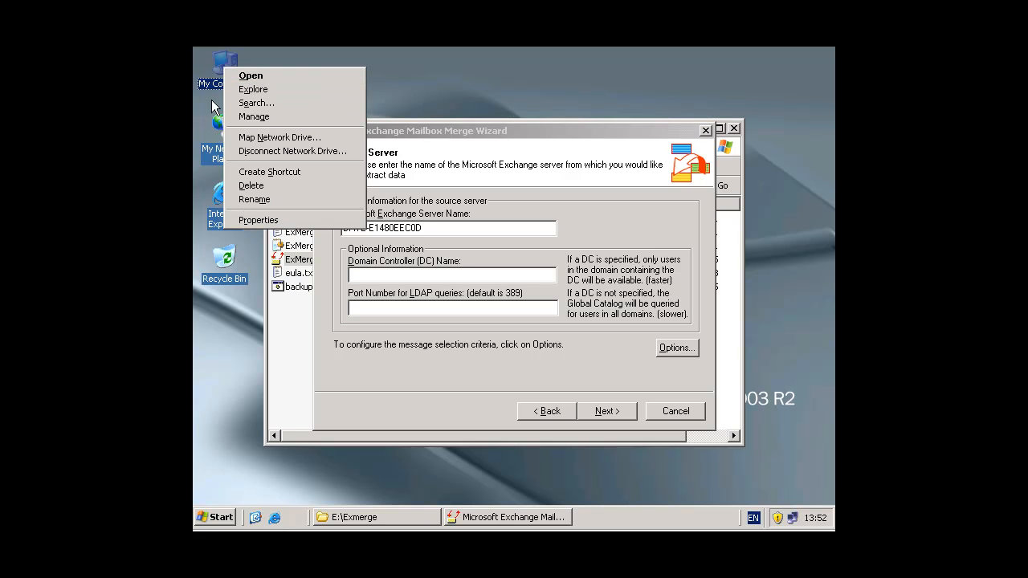
{"action": "left_click", "coordinate": [261, 221]}
{"action": "left_click", "coordinate": [447, 166]}
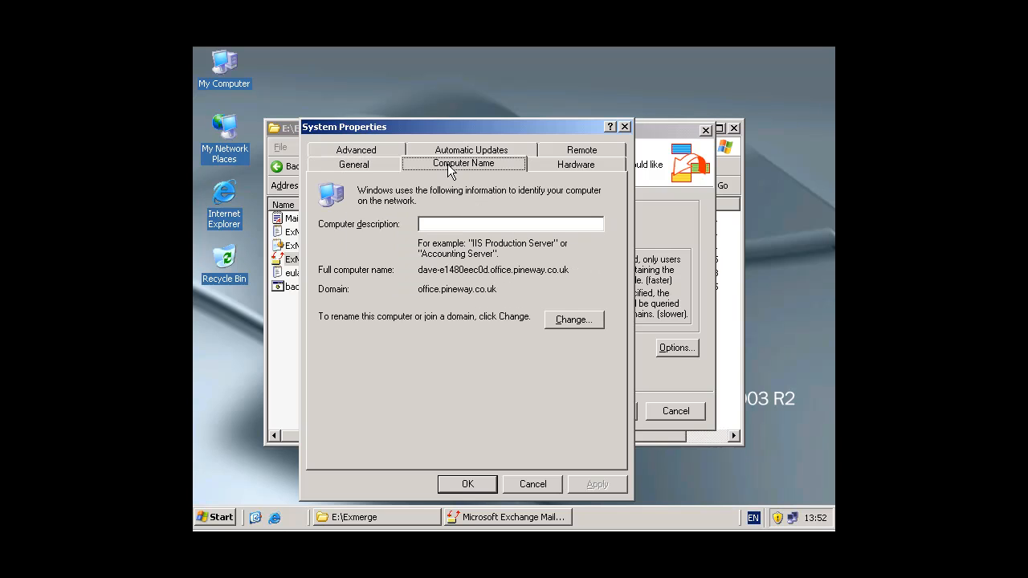
{"action": "left_click_drag", "start_coordinate": [488, 269], "coordinate": [415, 269]}
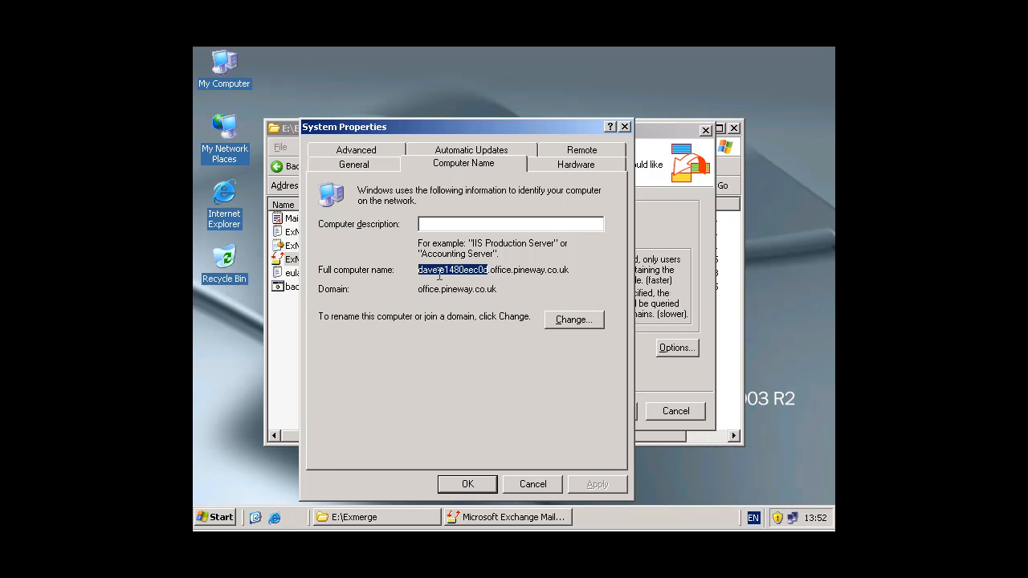
{"action": "left_click", "coordinate": [525, 490]}
{"action": "left_click", "coordinate": [457, 228]}
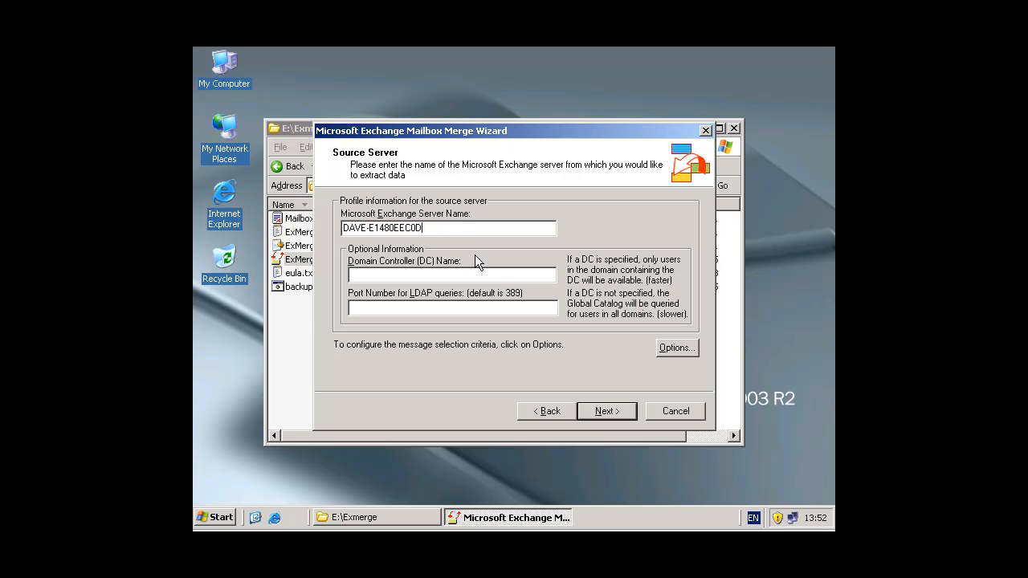
Accept the source server DAVE-E1480EEC0D and select all four mailboxes for extraction
{"action": "left_click", "coordinate": [606, 411]}
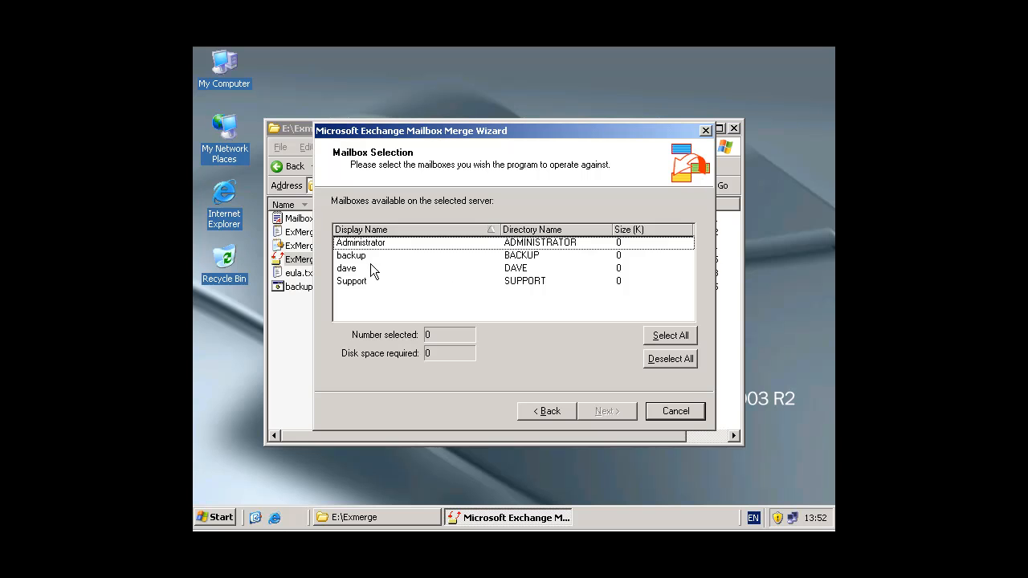
{"action": "left_click", "coordinate": [363, 280]}
{"action": "left_click_drag", "start_coordinate": [362, 280], "coordinate": [371, 242]}
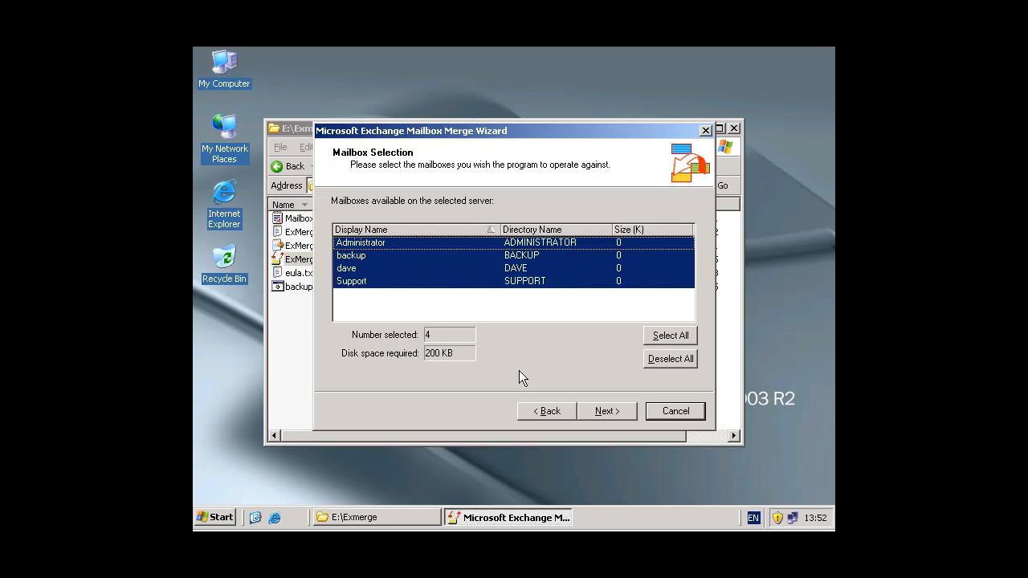
{"action": "left_click", "coordinate": [602, 411]}
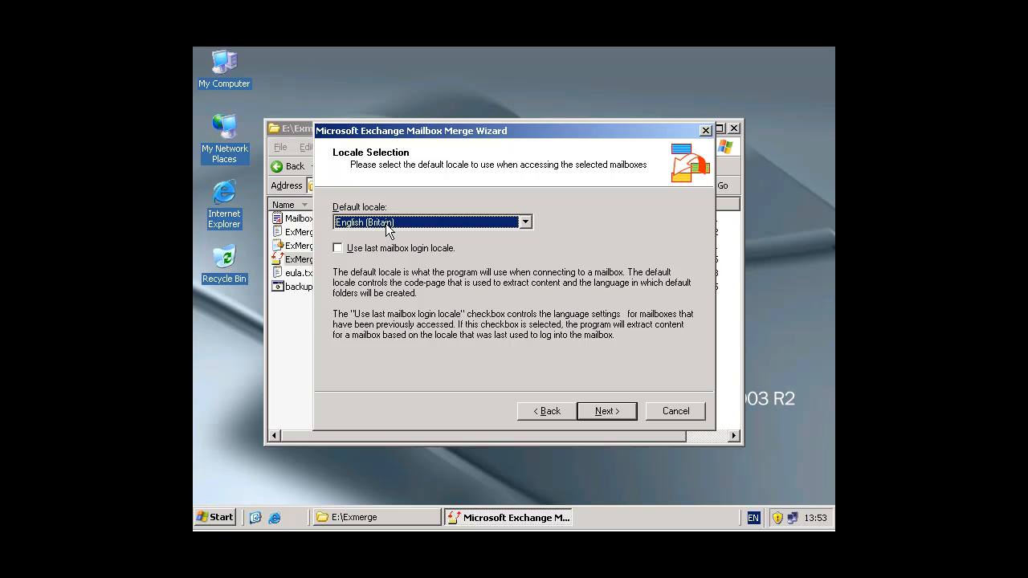
Keep the English (Britain) locale and the E:\EXMERGE target folder, and save the wizard settings
{"action": "left_click", "coordinate": [608, 413]}
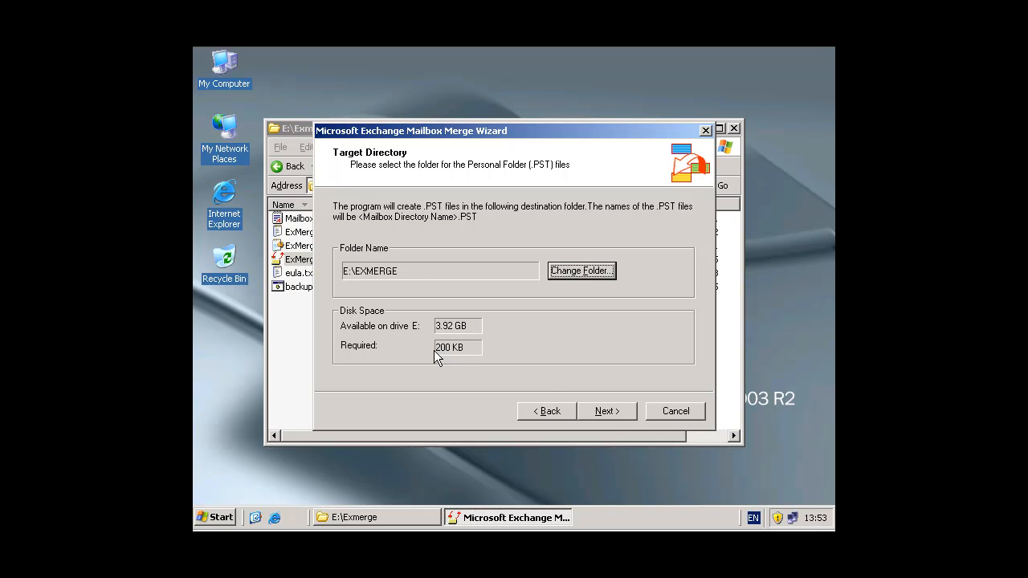
{"action": "left_click", "coordinate": [610, 415]}
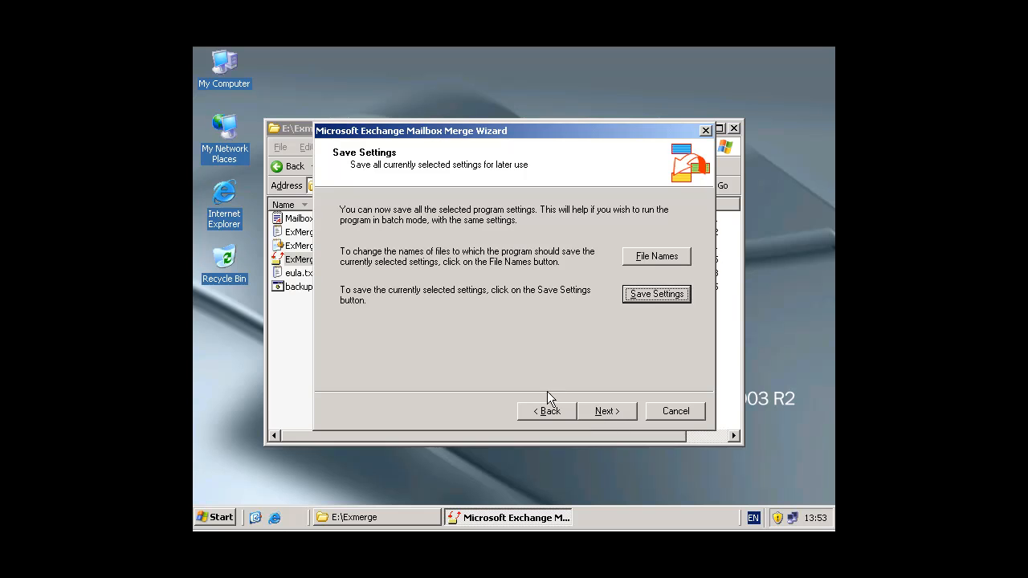
{"action": "left_click", "coordinate": [644, 297]}
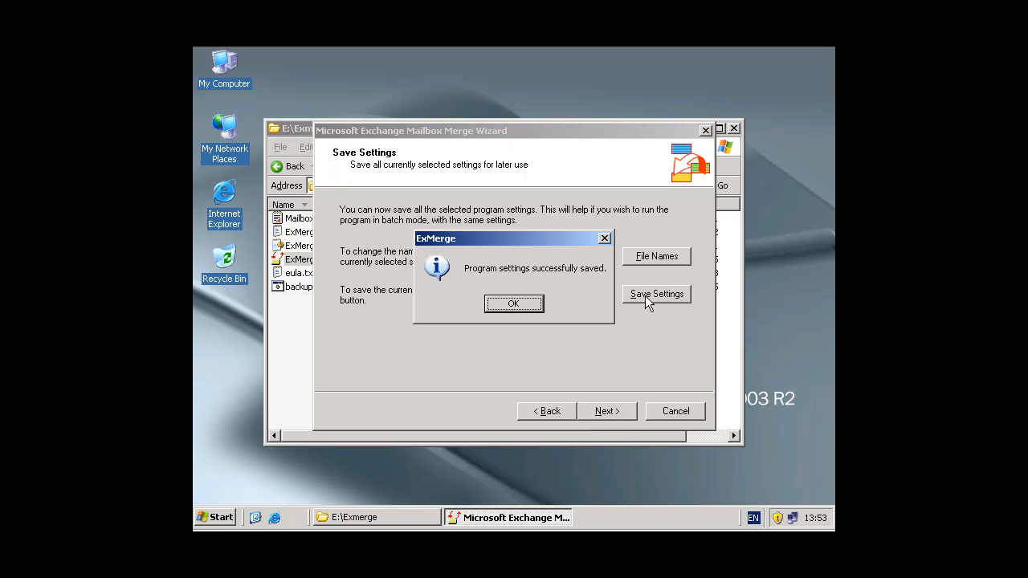
{"action": "left_click", "coordinate": [527, 304]}
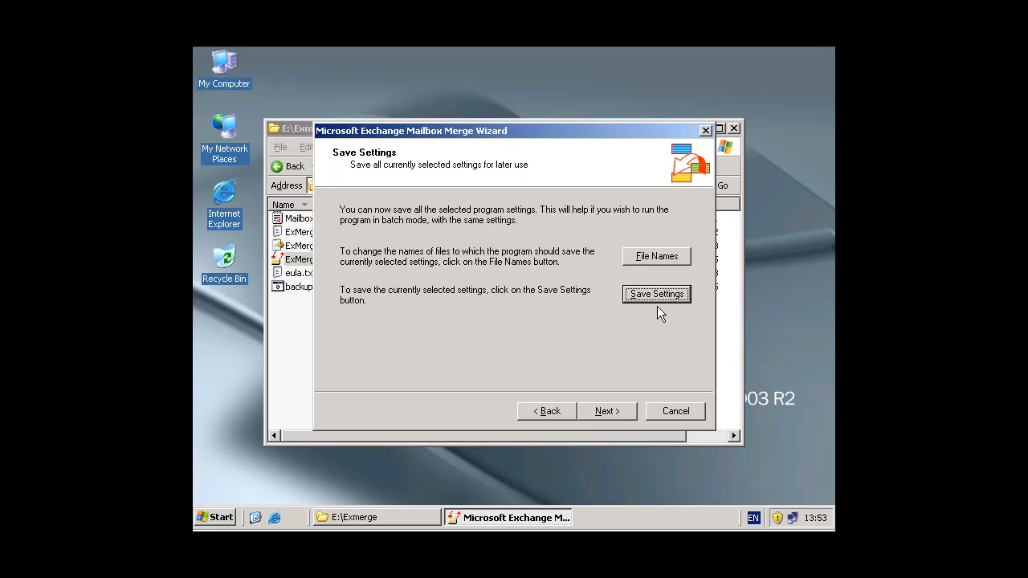
Run the mailbox extraction to PST files and finish the wizard
{"action": "left_click", "coordinate": [606, 411]}
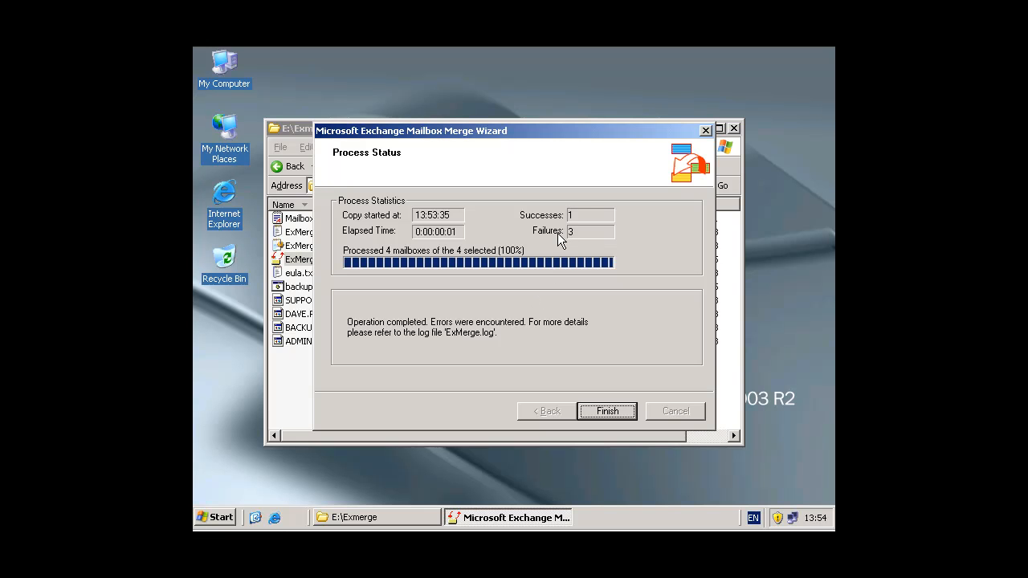
{"action": "left_click", "coordinate": [604, 412]}
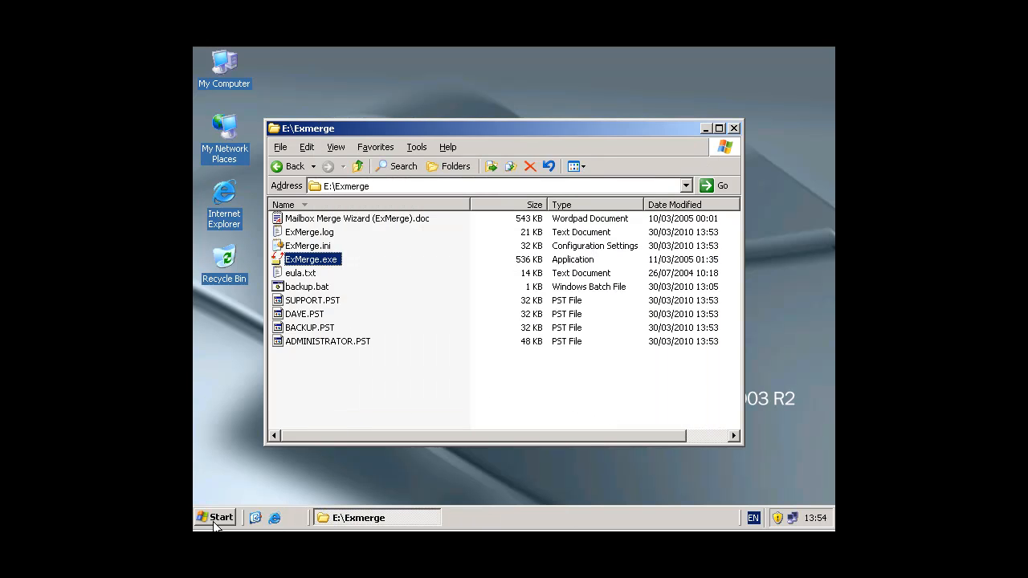
Open Exchange System Manager and browse to First Storage Group on server DAVE-E1480EEC0D, selecting the Mailbox Store
{"action": "left_click", "coordinate": [219, 518]}
{"action": "mouse_move", "coordinate": [277, 337]}
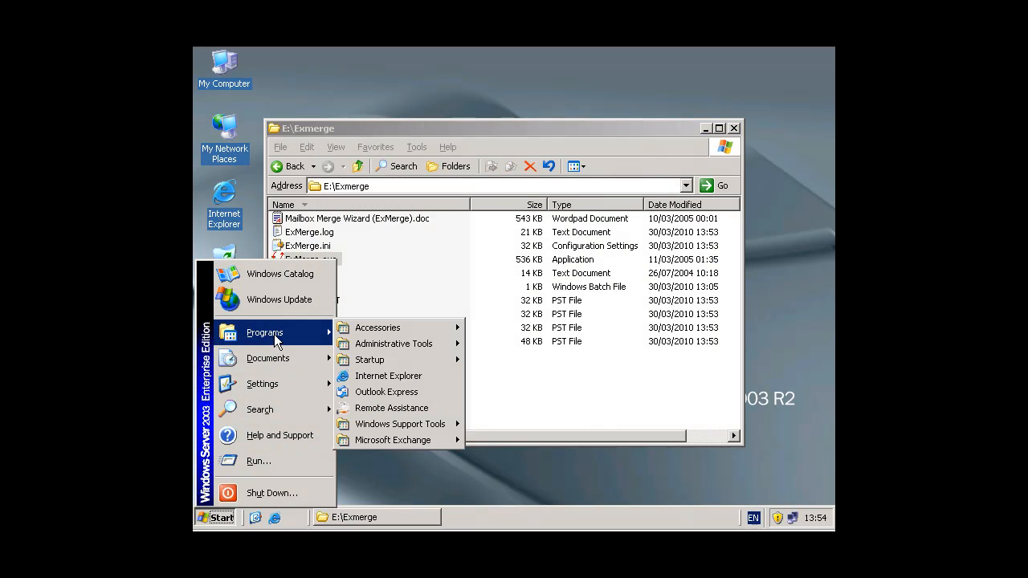
{"action": "mouse_move", "coordinate": [415, 446]}
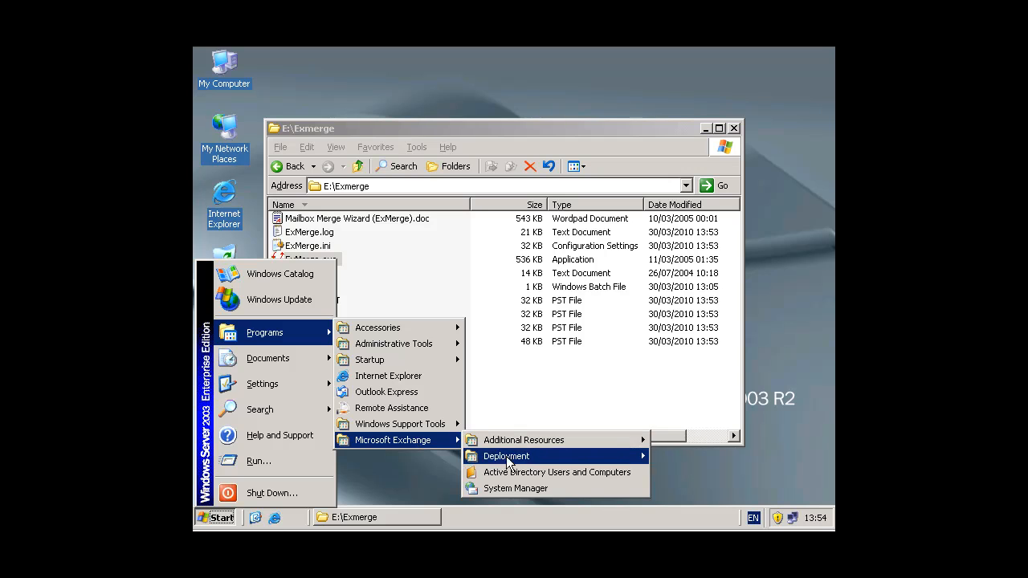
{"action": "left_click", "coordinate": [514, 489]}
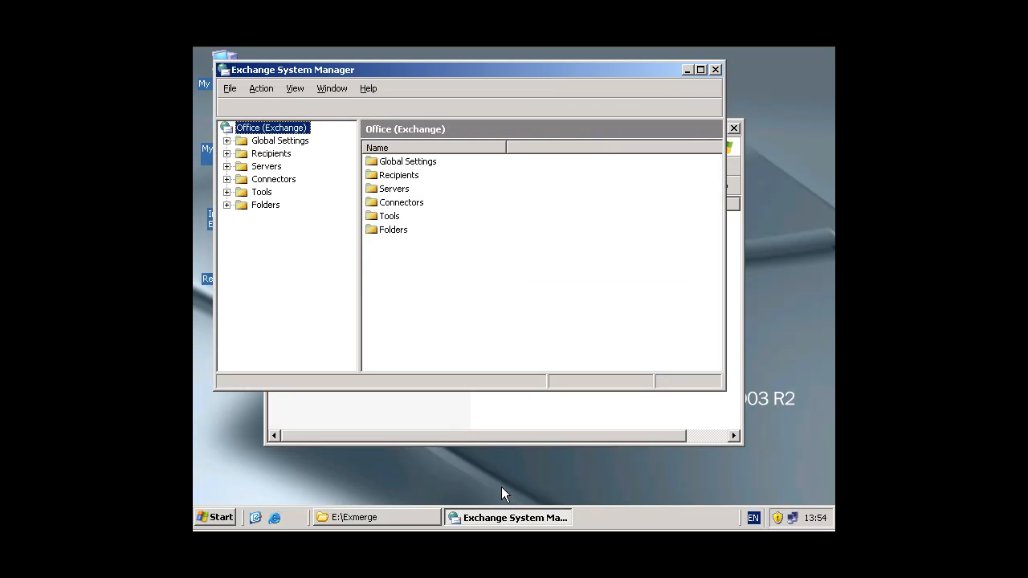
{"action": "left_click", "coordinate": [268, 167]}
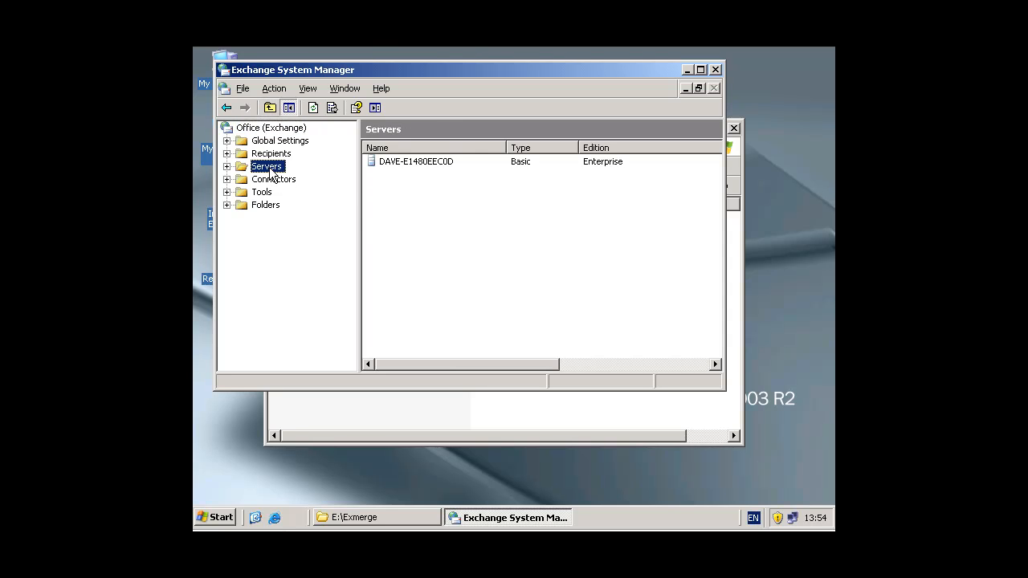
{"action": "double_click", "coordinate": [393, 161]}
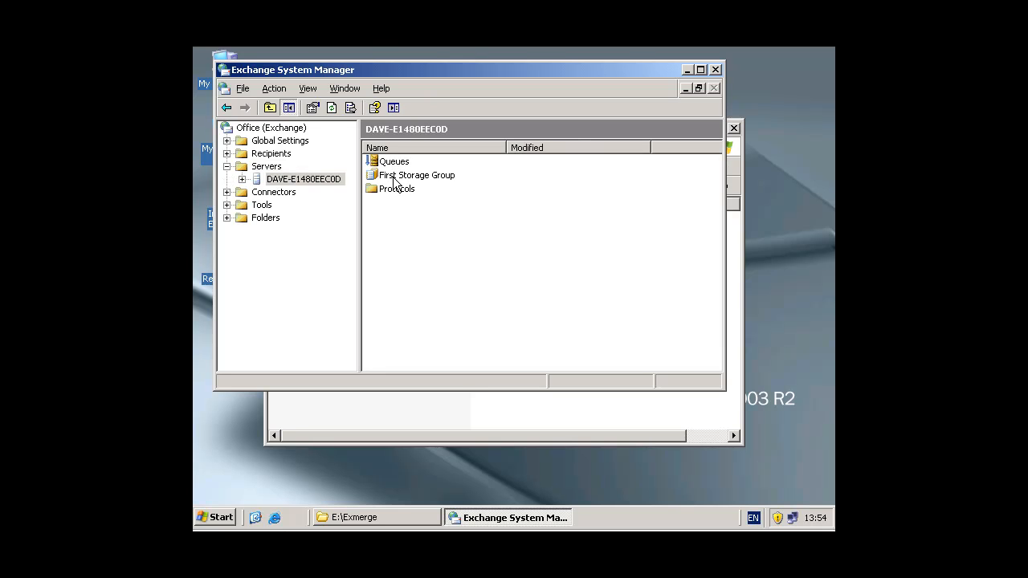
{"action": "double_click", "coordinate": [395, 177]}
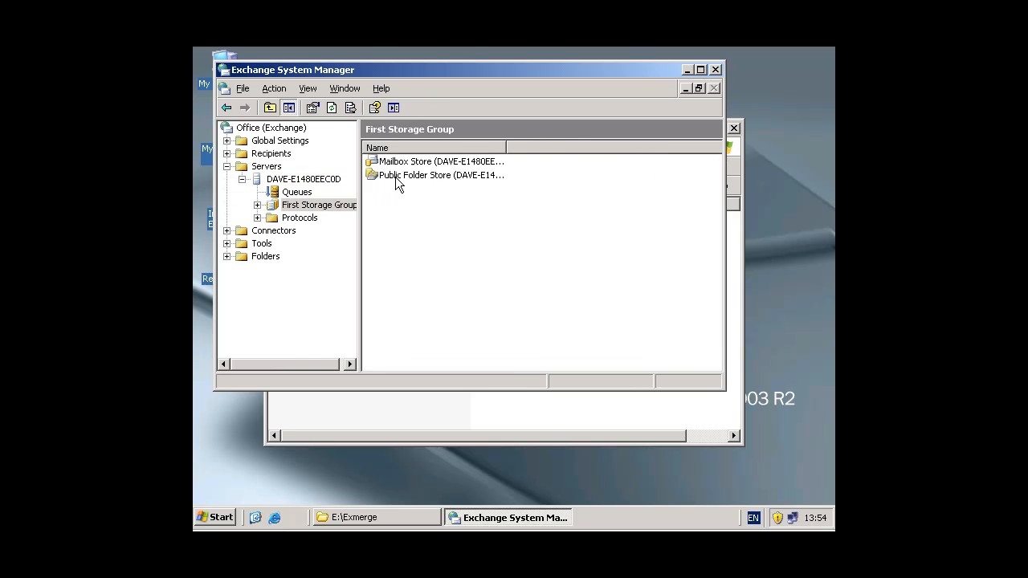
{"action": "left_click", "coordinate": [396, 163]}
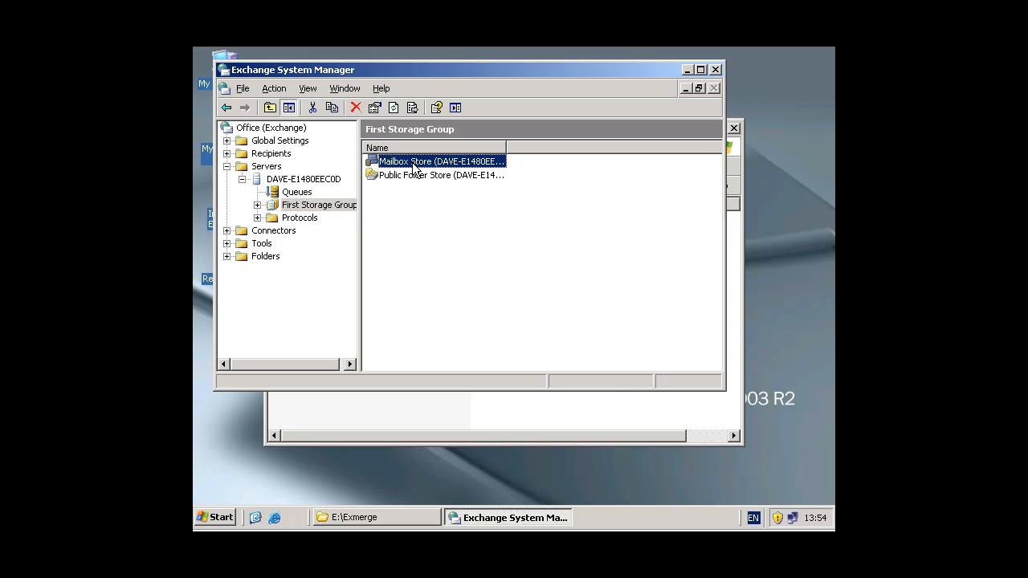
Open the Mailbox Store's properties on the Security tab and go to its advanced security settings
{"action": "right_click", "coordinate": [413, 161]}
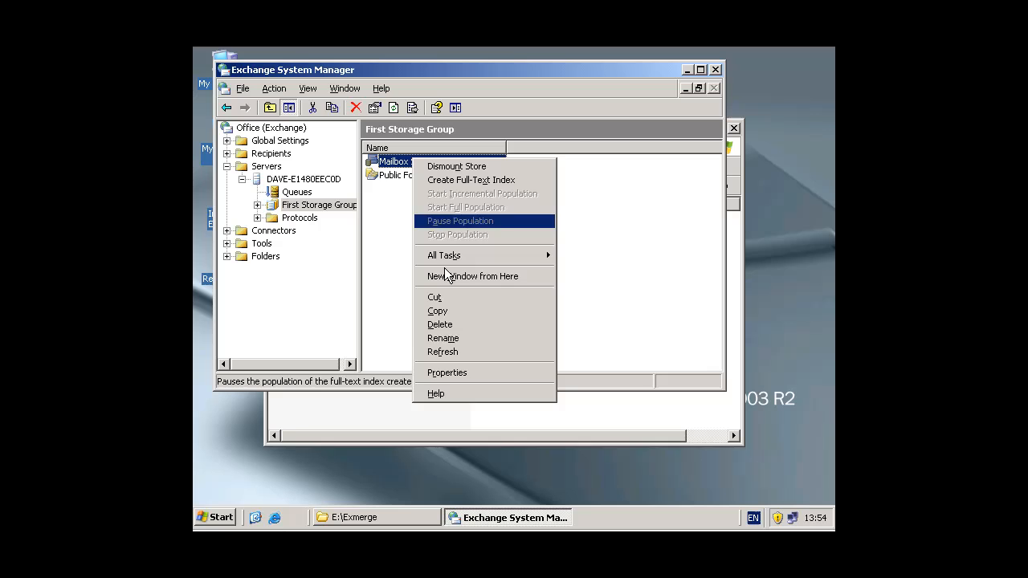
{"action": "left_click", "coordinate": [452, 372]}
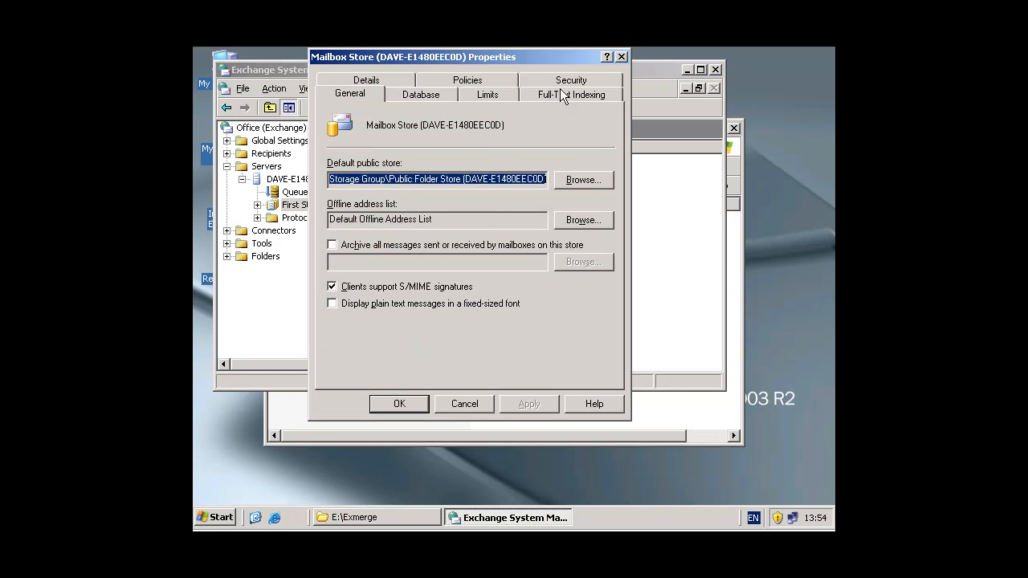
{"action": "left_click", "coordinate": [562, 83]}
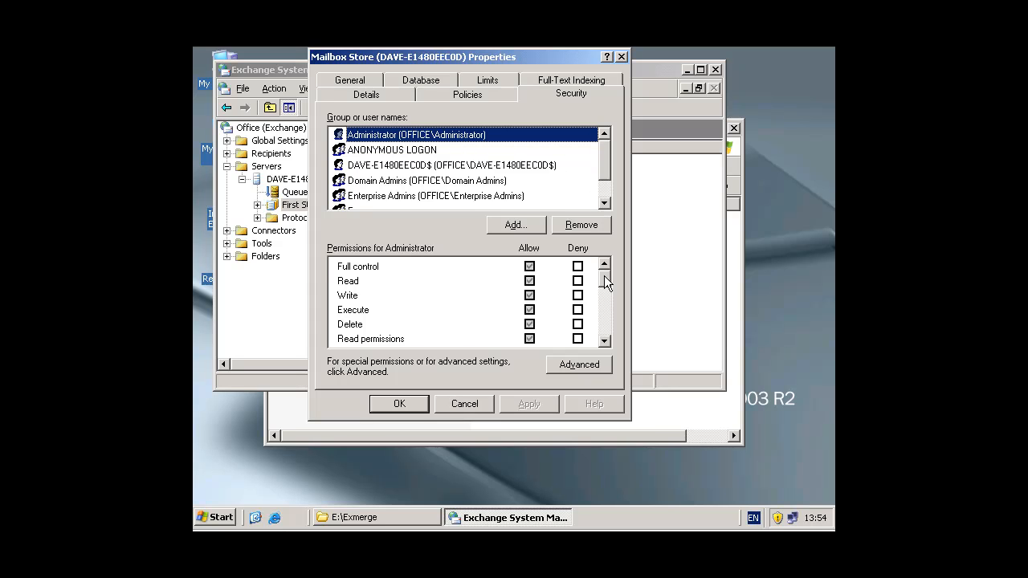
{"action": "left_click_drag", "start_coordinate": [603, 278], "coordinate": [603, 337]}
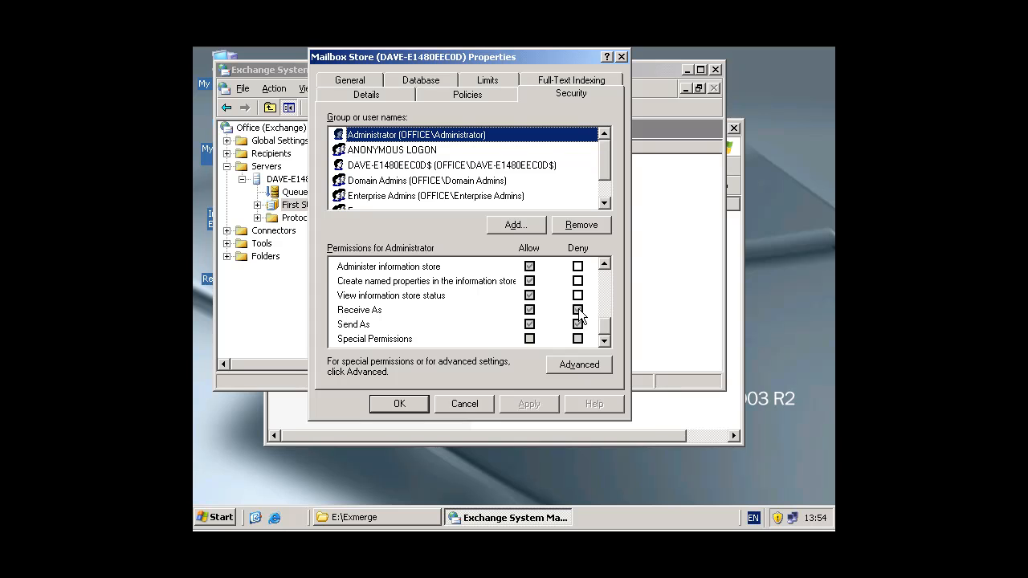
{"action": "left_click", "coordinate": [579, 364]}
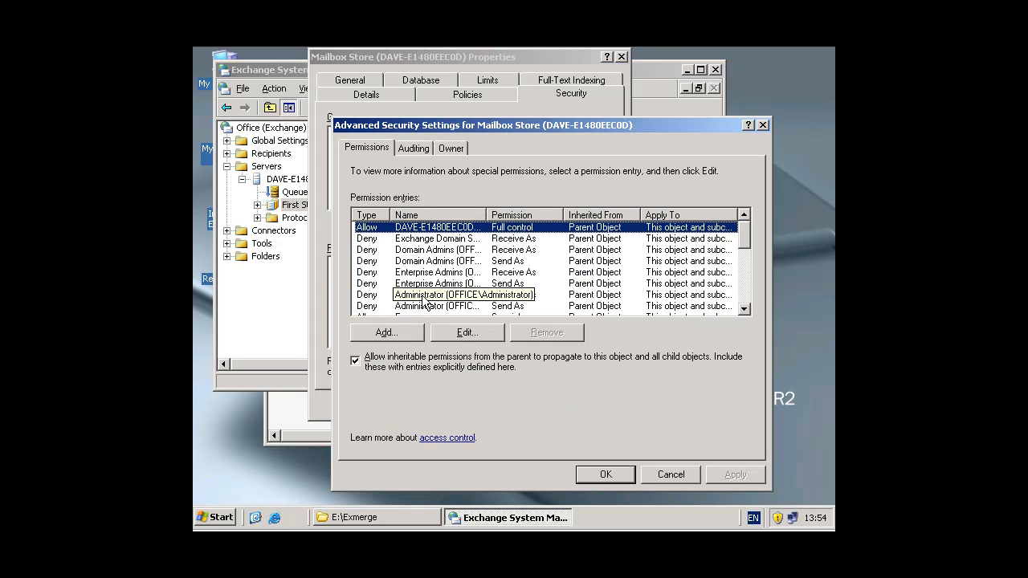
Edit the Administrator's Receive As entry to allow Receive As on the Mailbox Store, and apply it
{"action": "left_click_drag", "start_coordinate": [486, 215], "coordinate": [559, 215]}
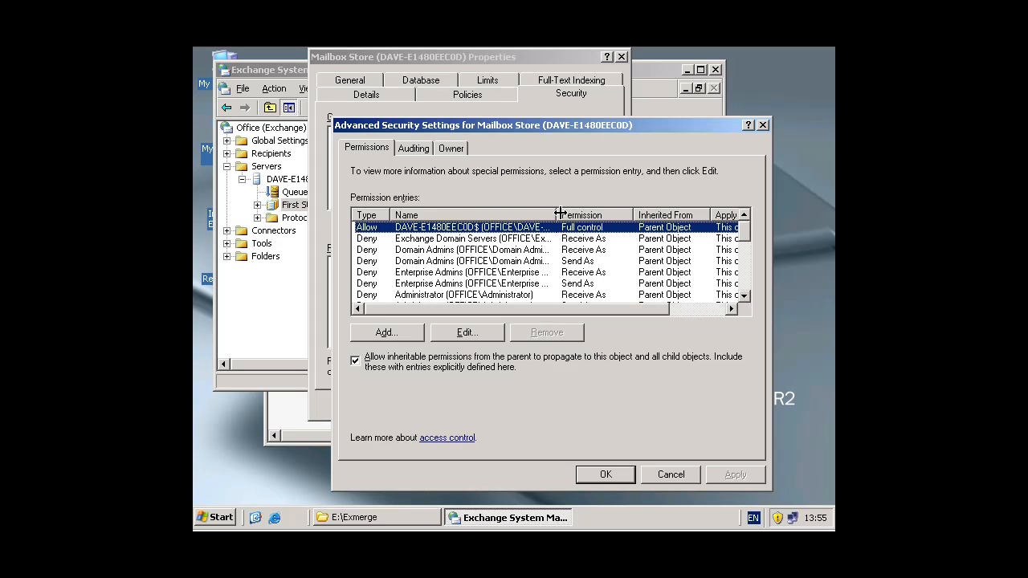
{"action": "left_click", "coordinate": [373, 296]}
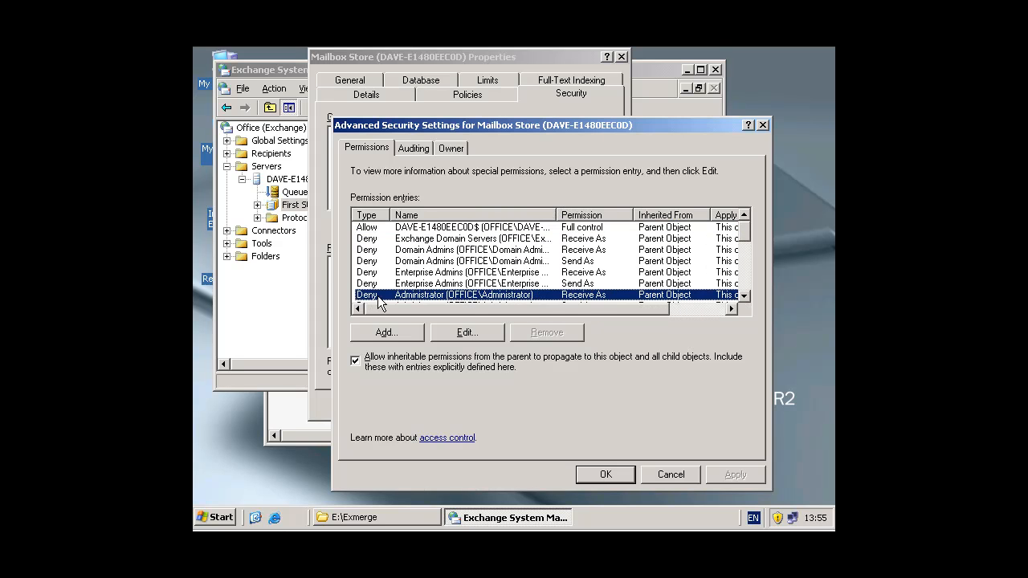
{"action": "left_click", "coordinate": [466, 332]}
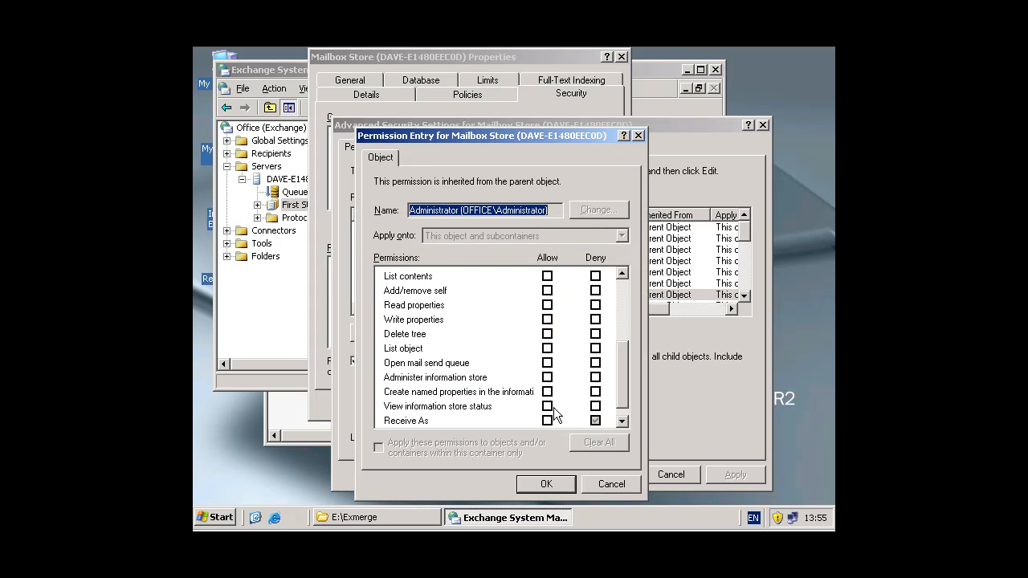
{"action": "left_click", "coordinate": [547, 420]}
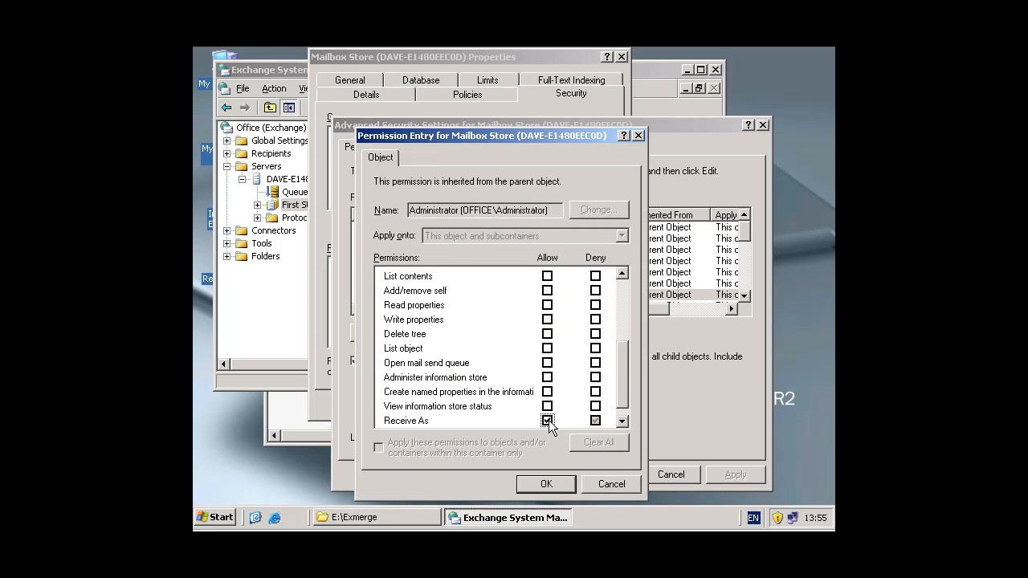
{"action": "left_click", "coordinate": [545, 485]}
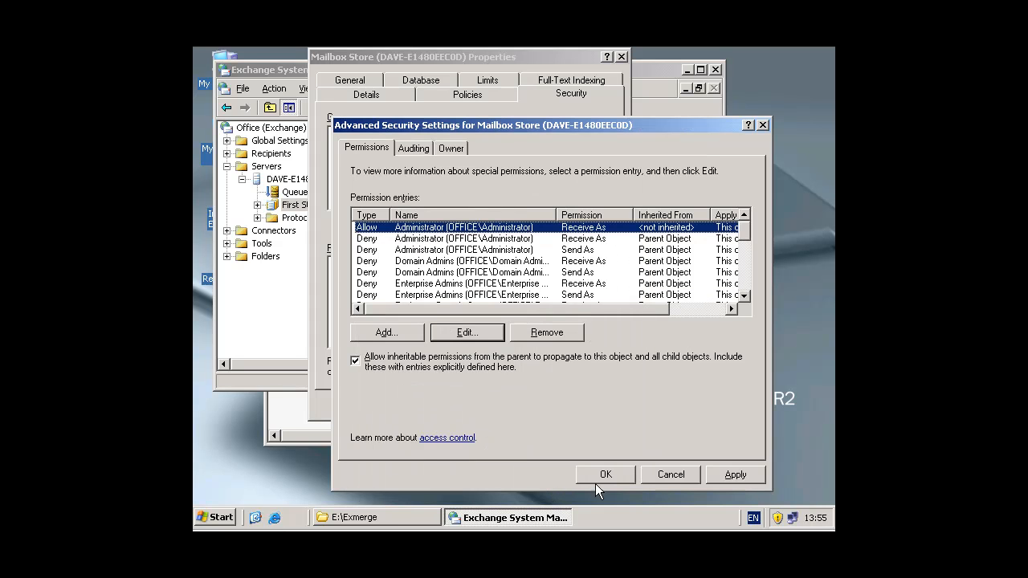
{"action": "left_click", "coordinate": [726, 477]}
{"action": "left_click", "coordinate": [609, 477]}
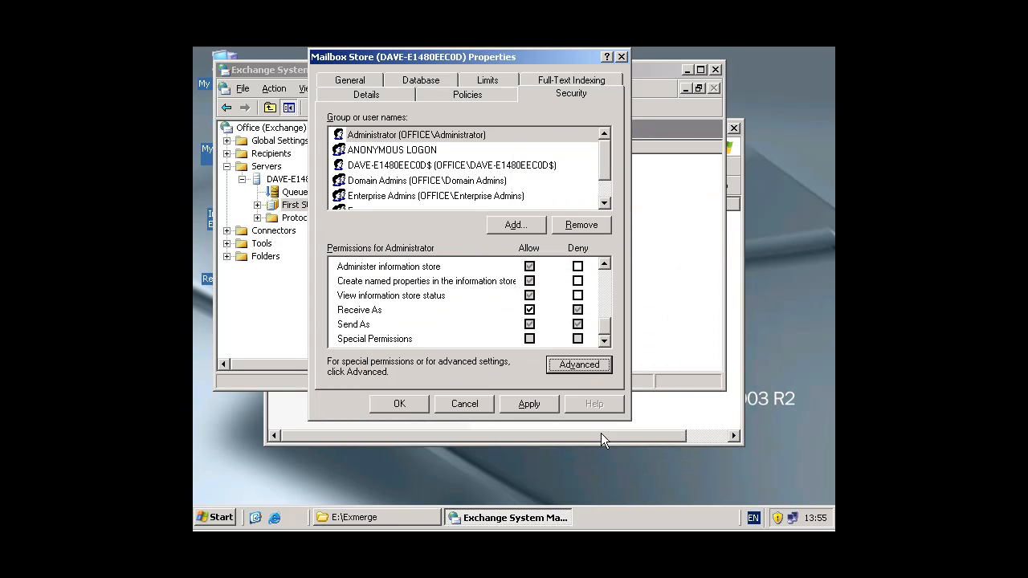
Apply and close the Mailbox Store properties, then exit Exchange System Manager
{"action": "left_click", "coordinate": [529, 404]}
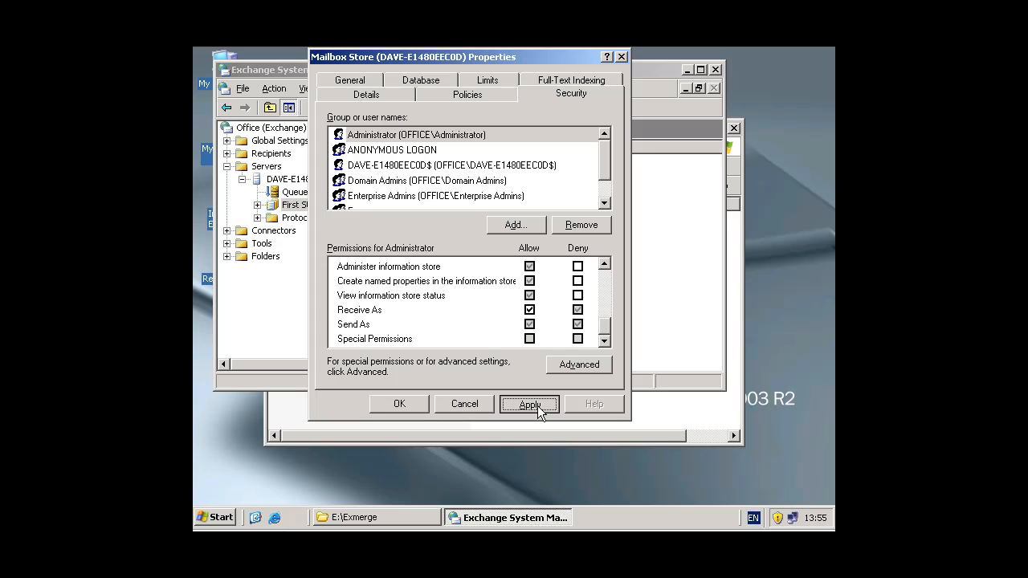
{"action": "left_click", "coordinate": [423, 403]}
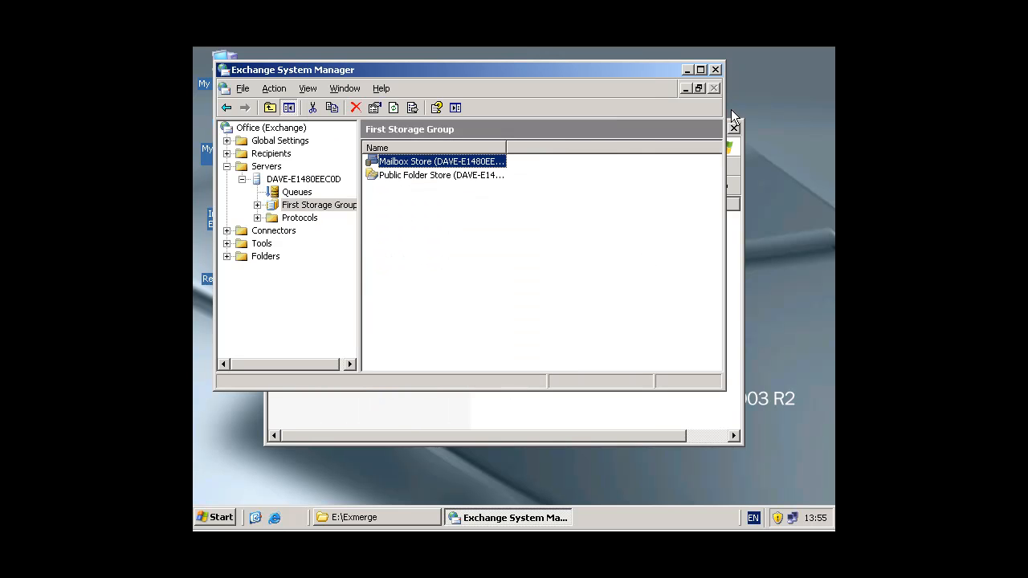
{"action": "left_click", "coordinate": [716, 70]}
Launch ExMerge.exe from E:\Exmerge and advance the wizard using the Extract or Import (Two Step Procedure) option
{"action": "double_click", "coordinate": [320, 259]}
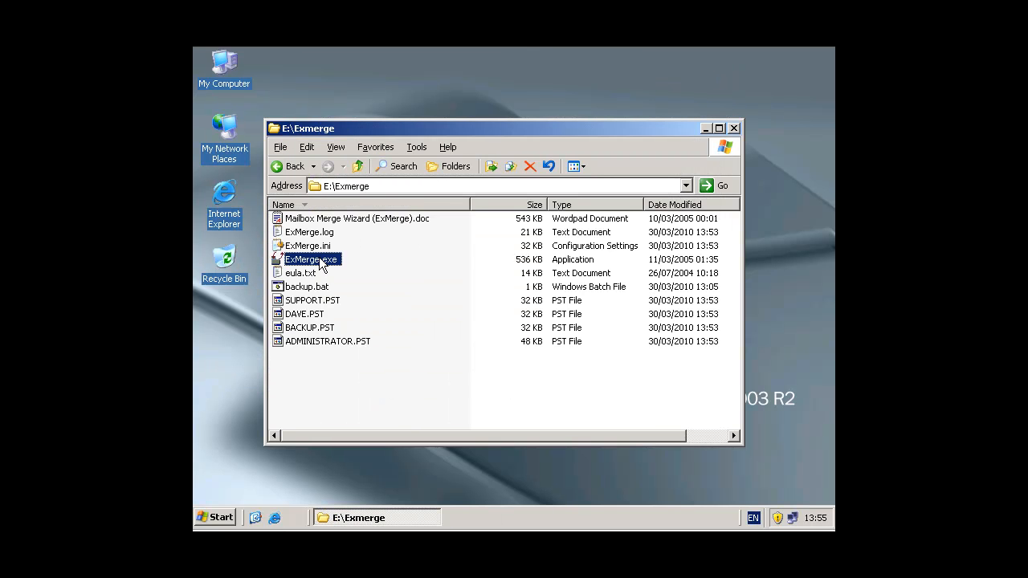
{"action": "left_click", "coordinate": [603, 413]}
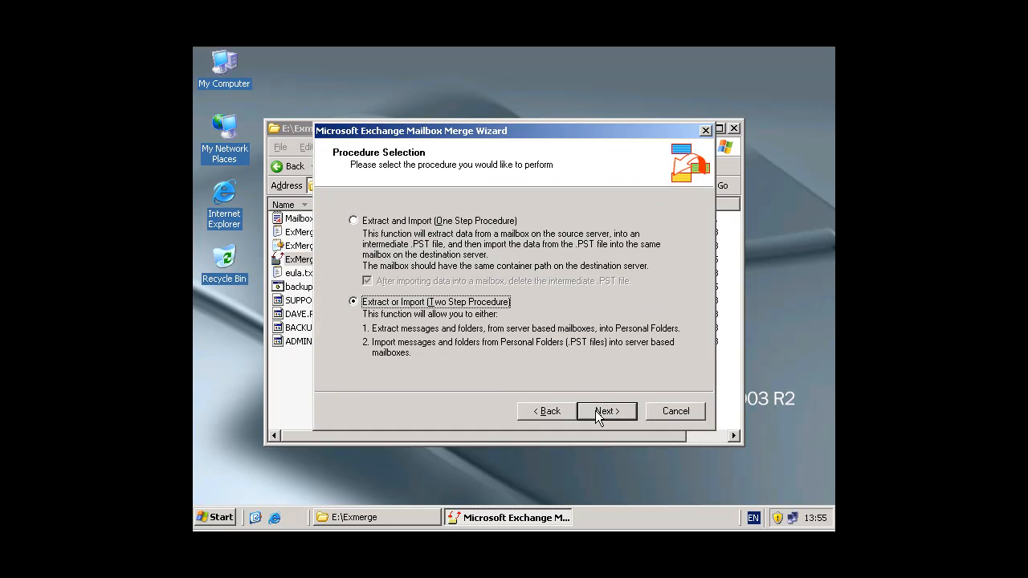
{"action": "left_click", "coordinate": [597, 411]}
{"action": "left_click", "coordinate": [599, 414]}
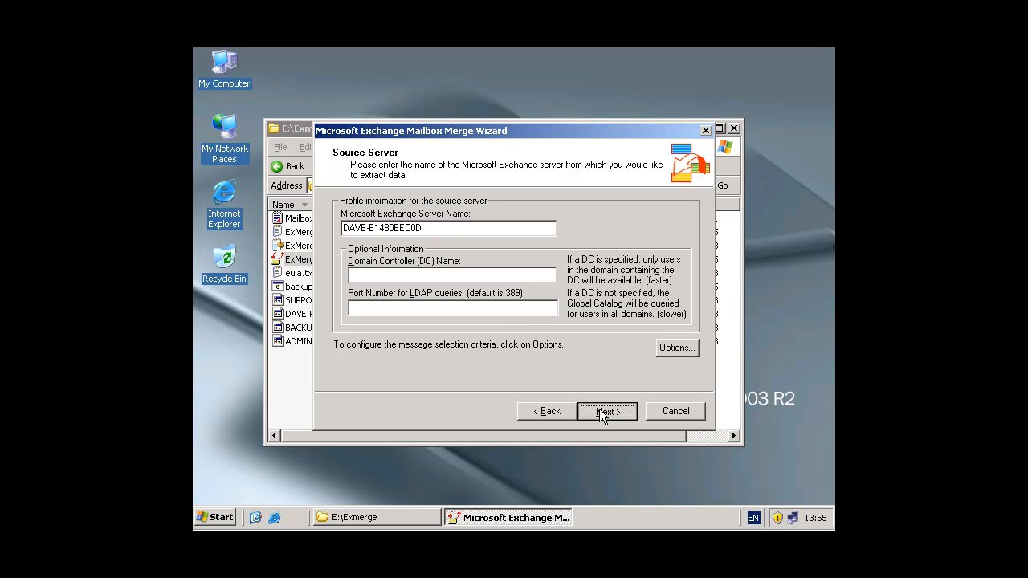
Continue with source server DAVE-E1480EEC0D and select all four mailboxes: Administrator, backup, dave and Support
{"action": "left_click", "coordinate": [600, 414]}
{"action": "left_click_drag", "start_coordinate": [381, 283], "coordinate": [374, 246]}
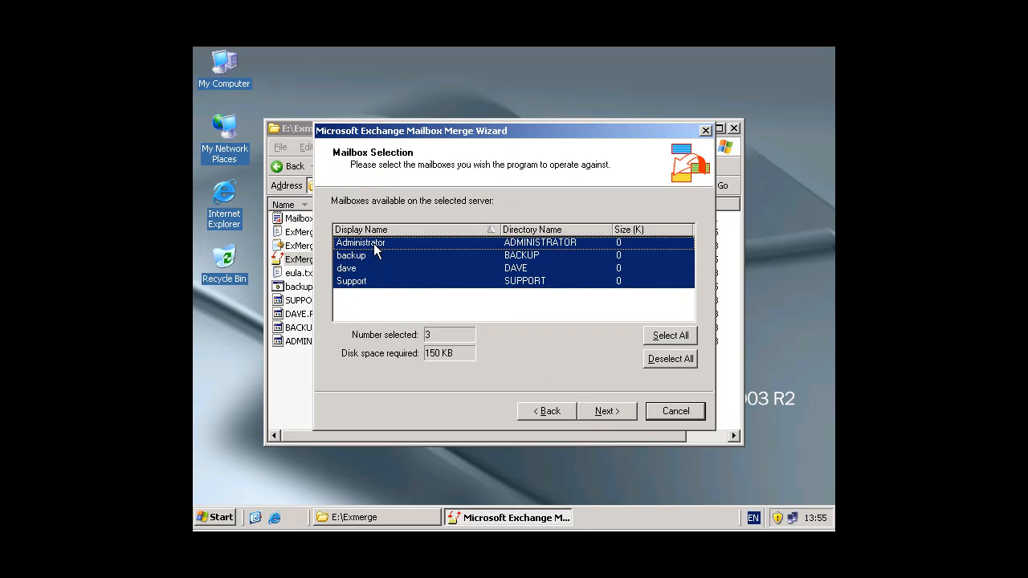
Proceed through the wizard with target folder E:\EXMERGE, skipping saved settings, to start extracting the mailboxes into PST files
{"action": "left_click", "coordinate": [607, 416]}
{"action": "left_click", "coordinate": [608, 416]}
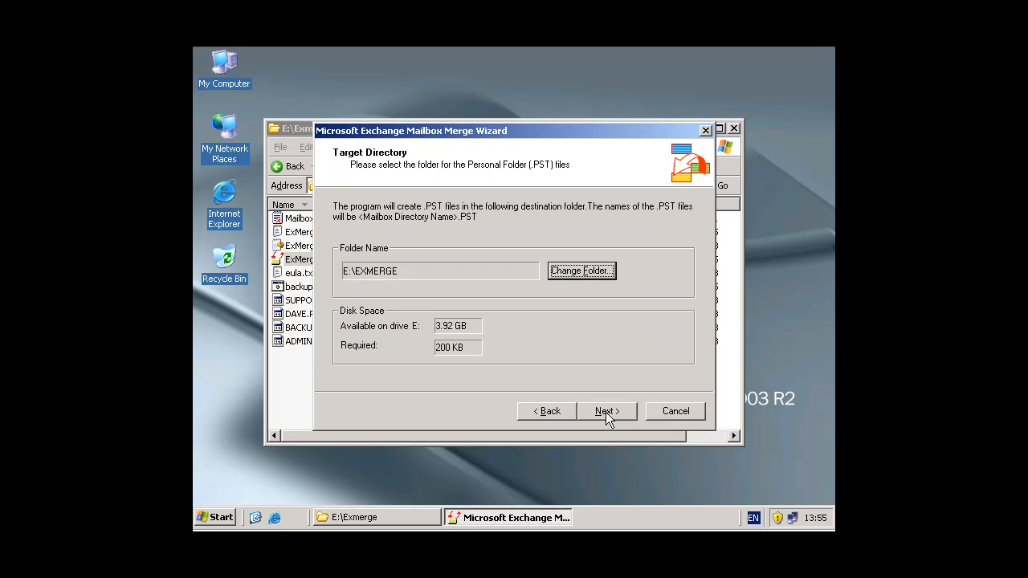
{"action": "left_click", "coordinate": [608, 416]}
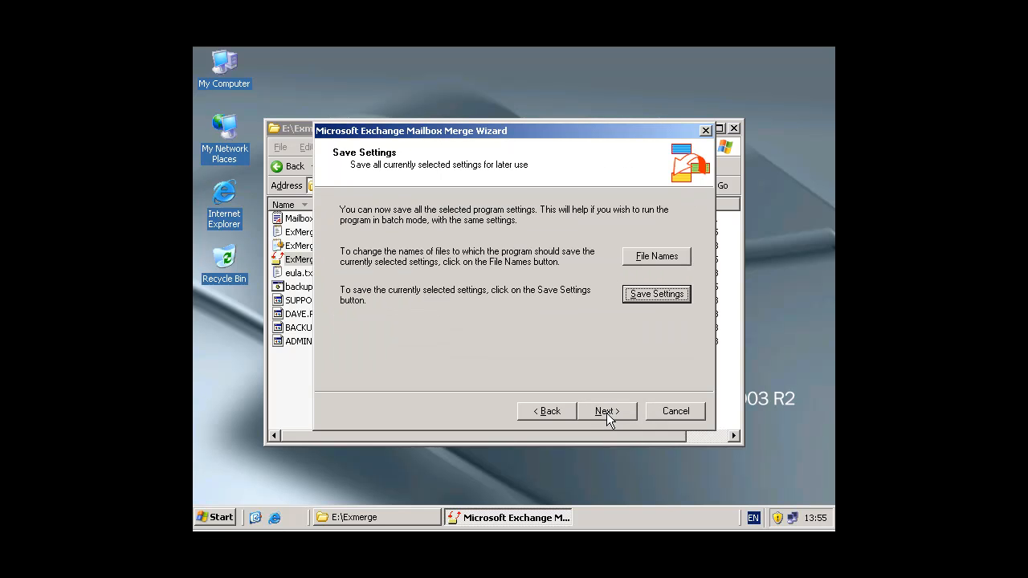
{"action": "left_click", "coordinate": [608, 416]}
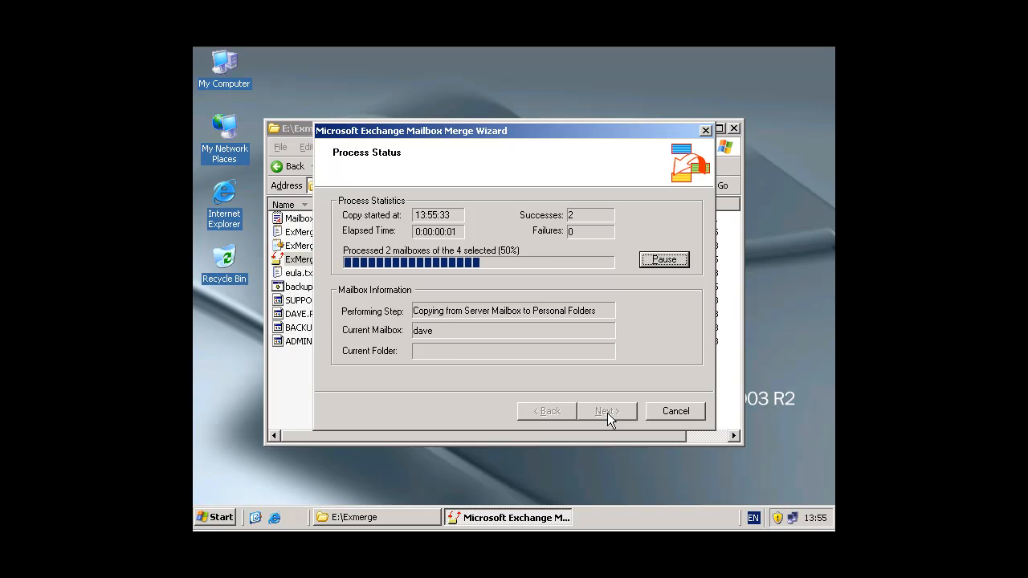